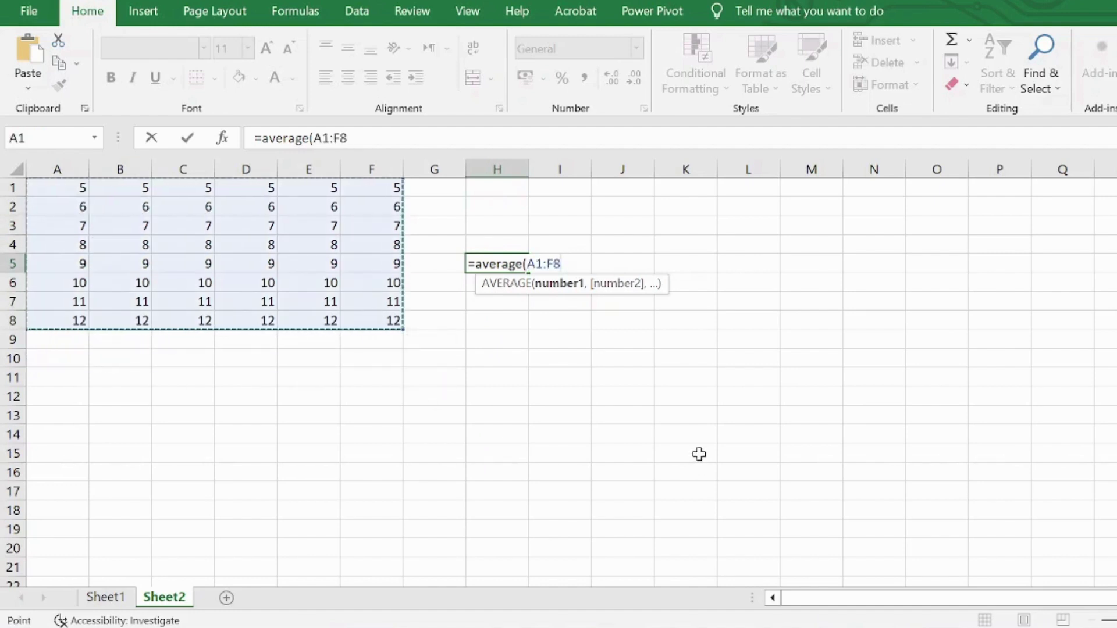
Complete the AVERAGE formula in H5 so that it averages the range A1:F8
text())
key(Return)
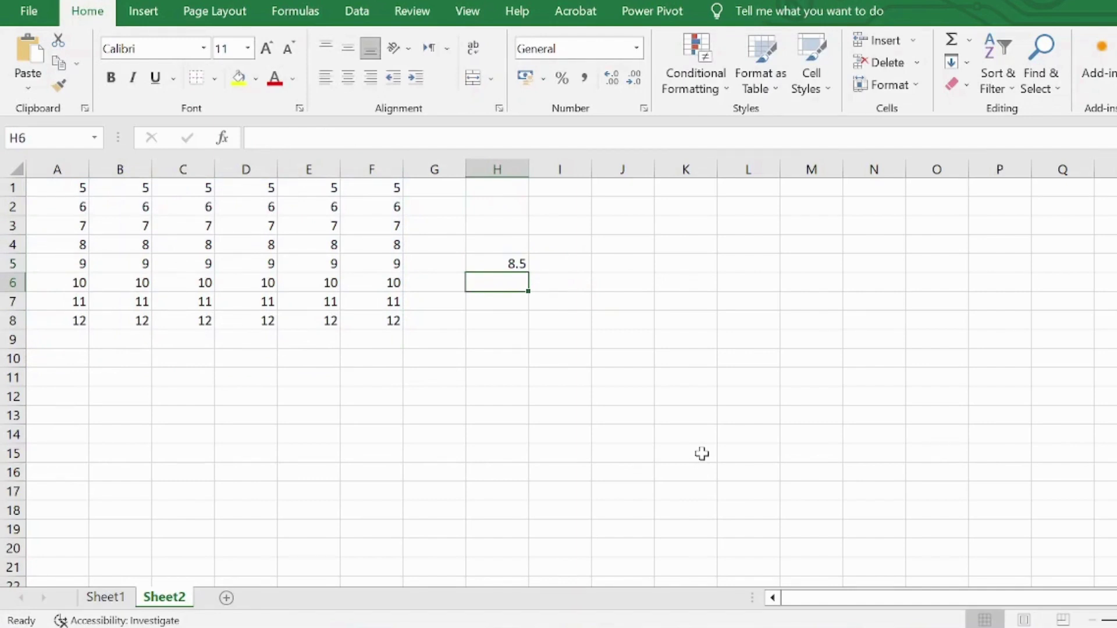
Enter a formula in H6 that divides the sum of A1:F8 by the count of A1:F8
text(=sum)
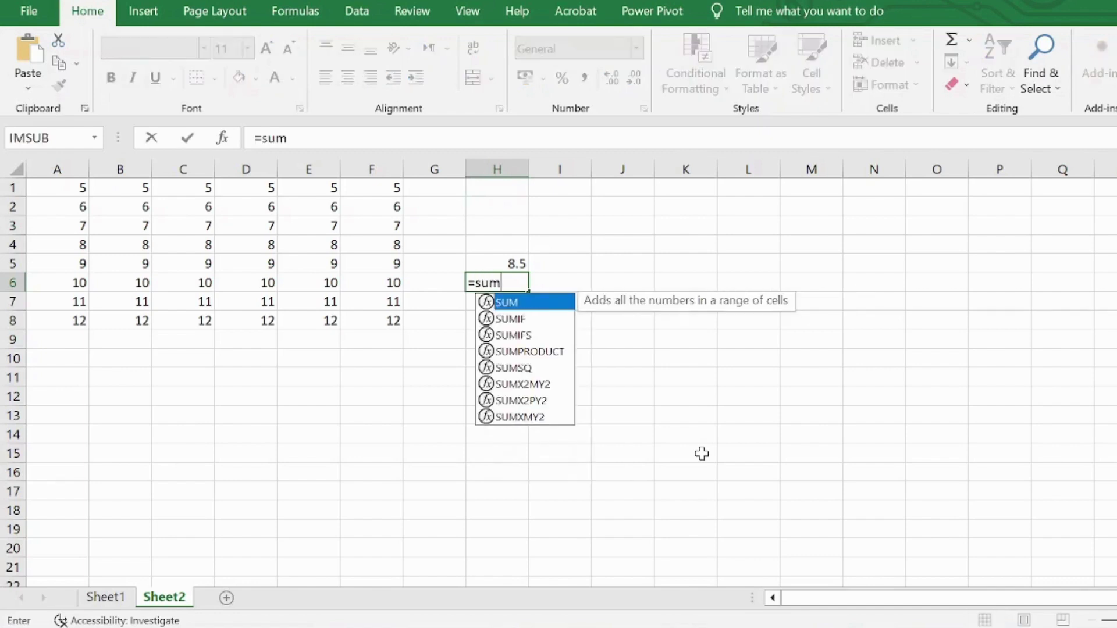
text(()
drag(74, 186, 396, 319)
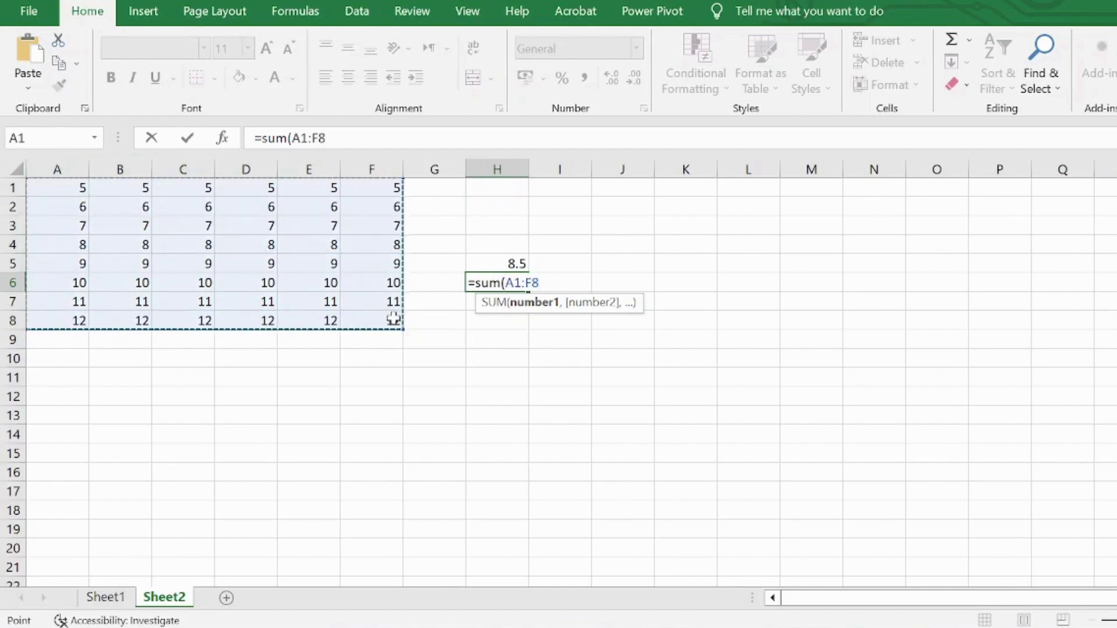
text())
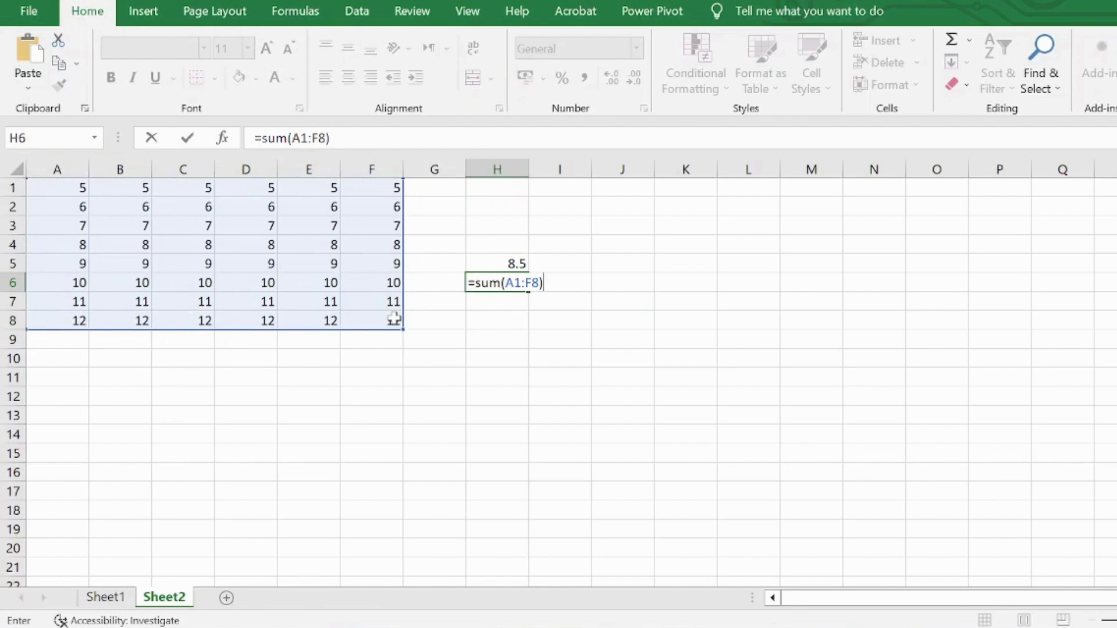
text(/)
key(BackSpace)
text(/cou)
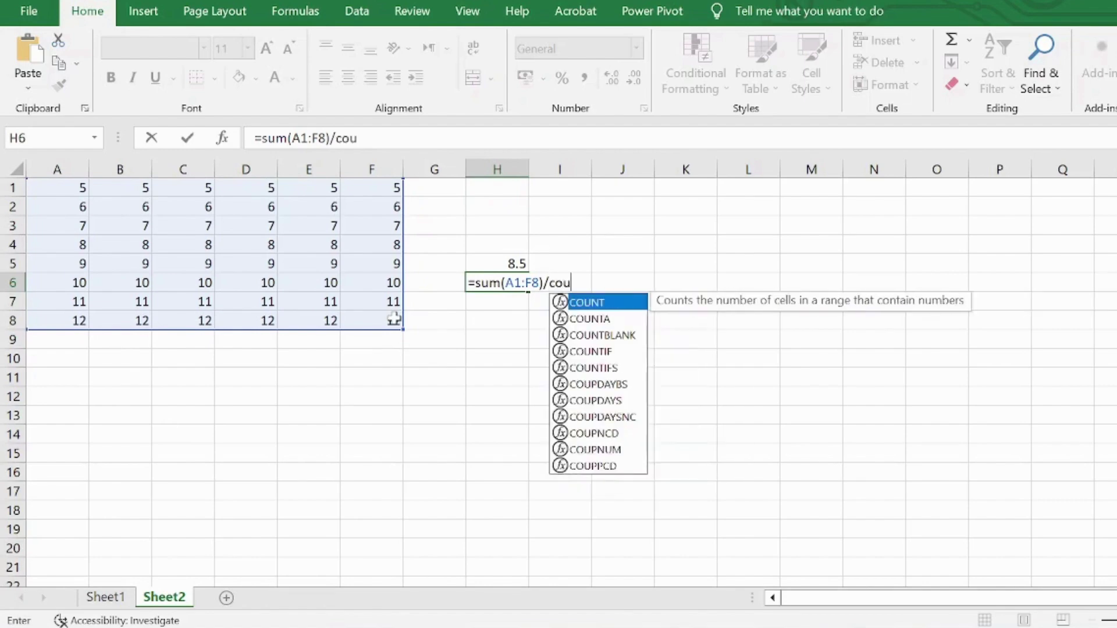
text(nt()
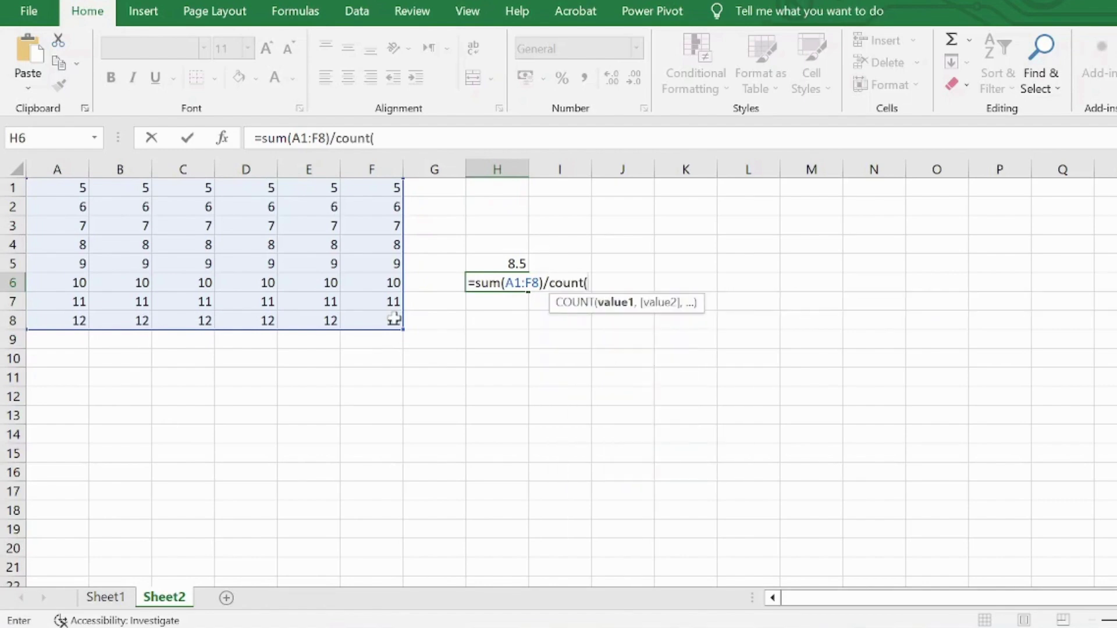
drag(68, 184, 370, 320)
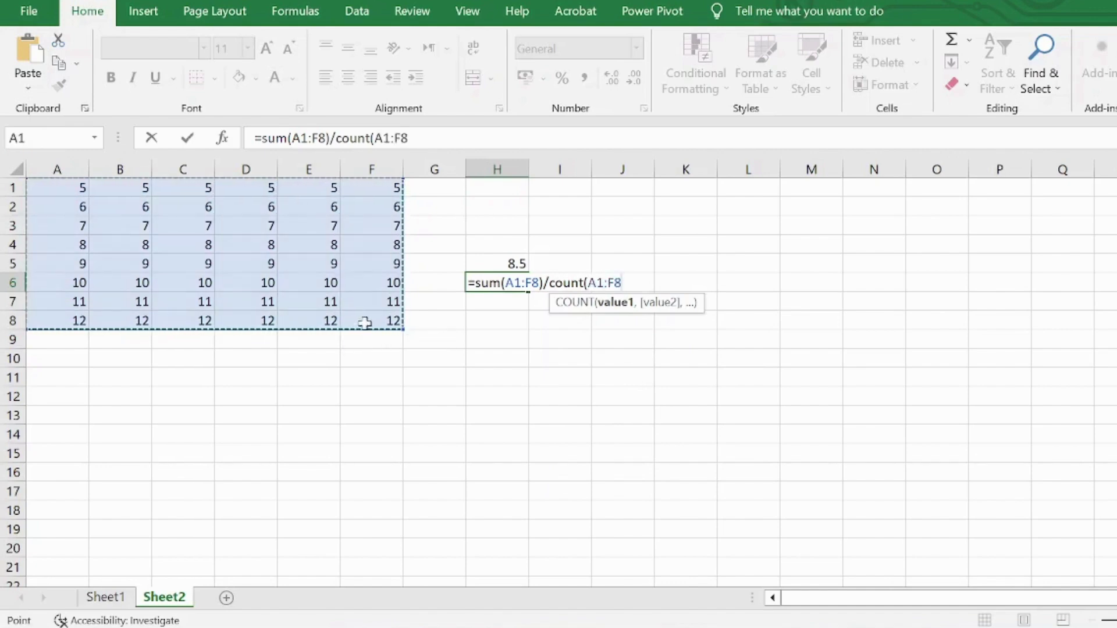
text())
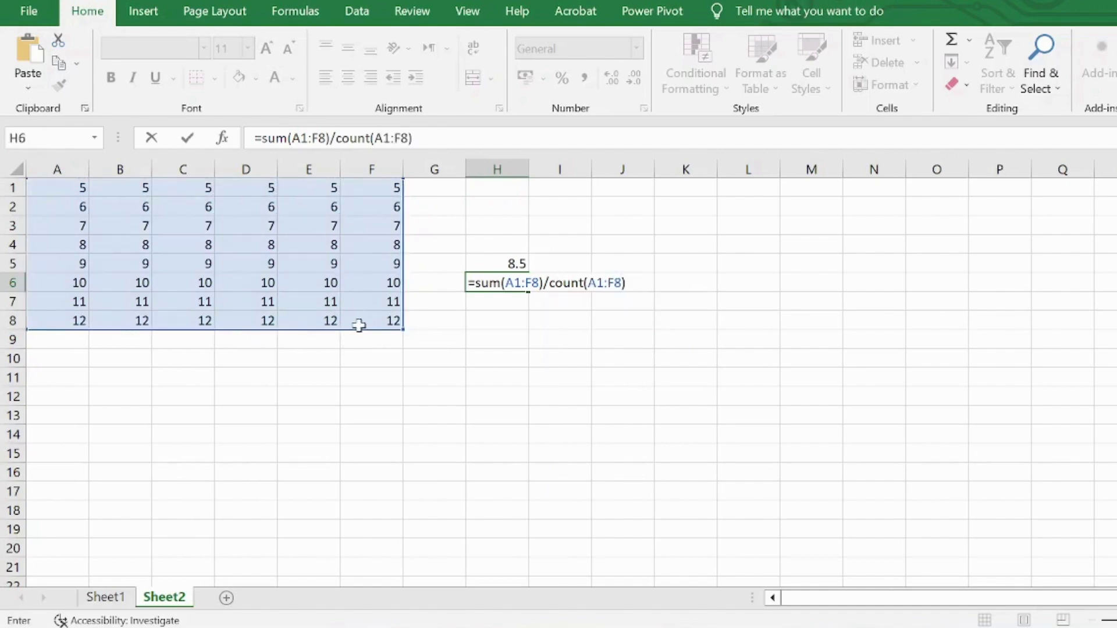
key(Return)
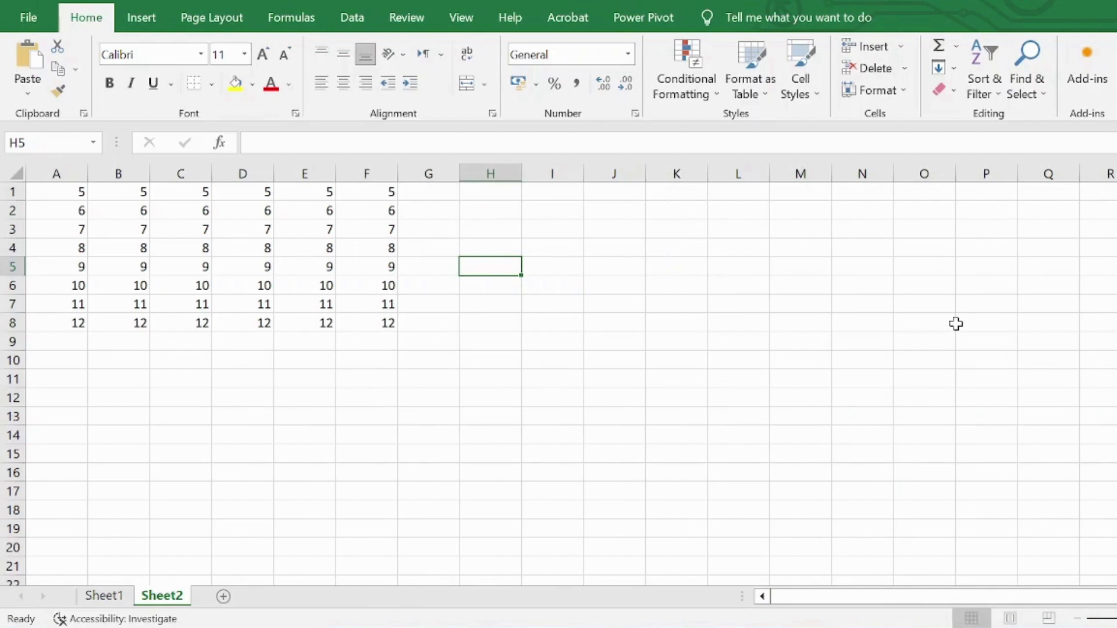
Enter an AVERAGEIF formula in H5 that averages the values in A1:F8 meeting the criteria ">7"
text(=av)
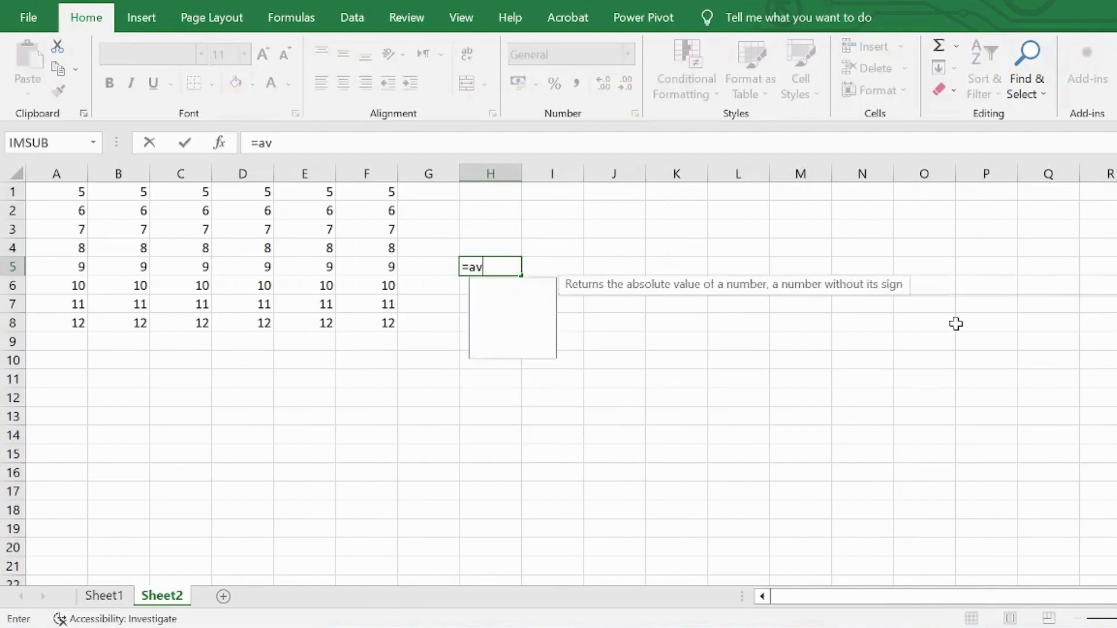
text(eragei)
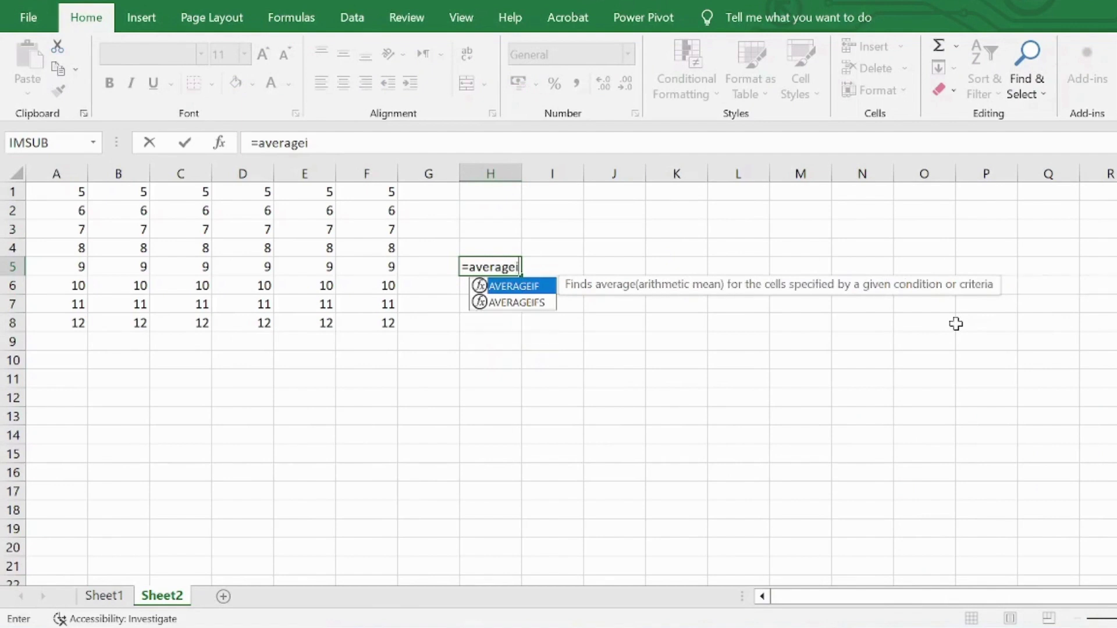
text(f()
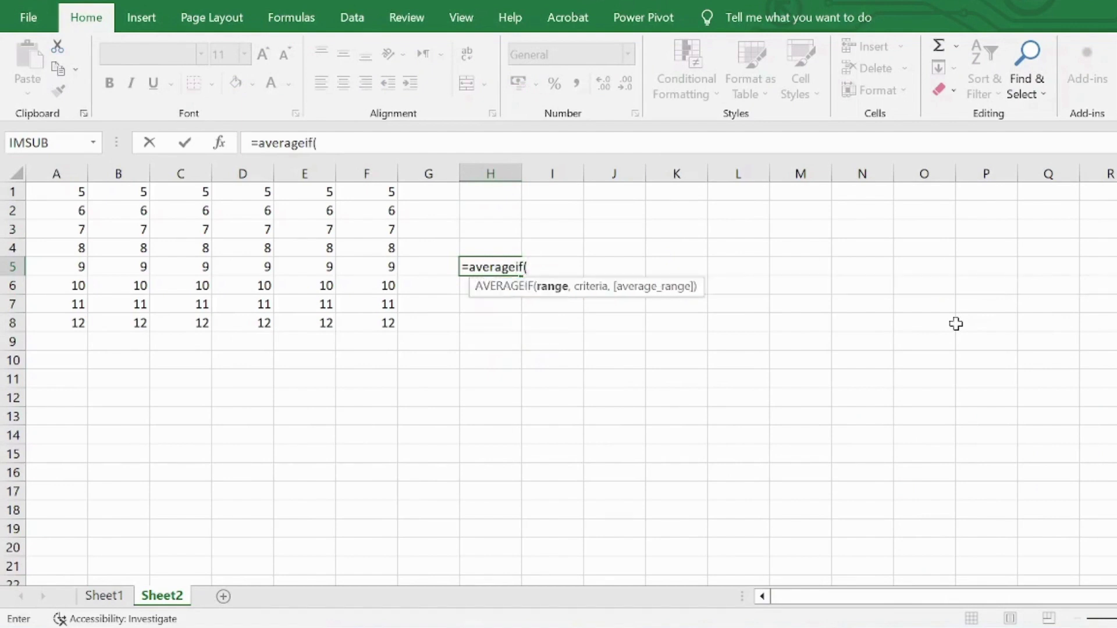
drag(48, 195, 361, 319)
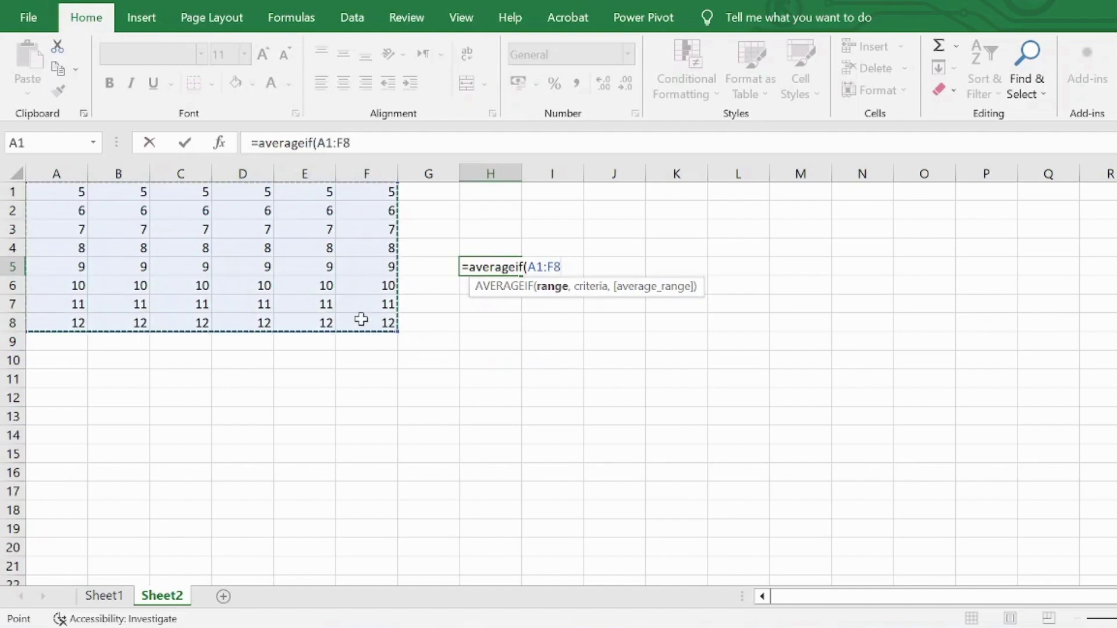
text(,)
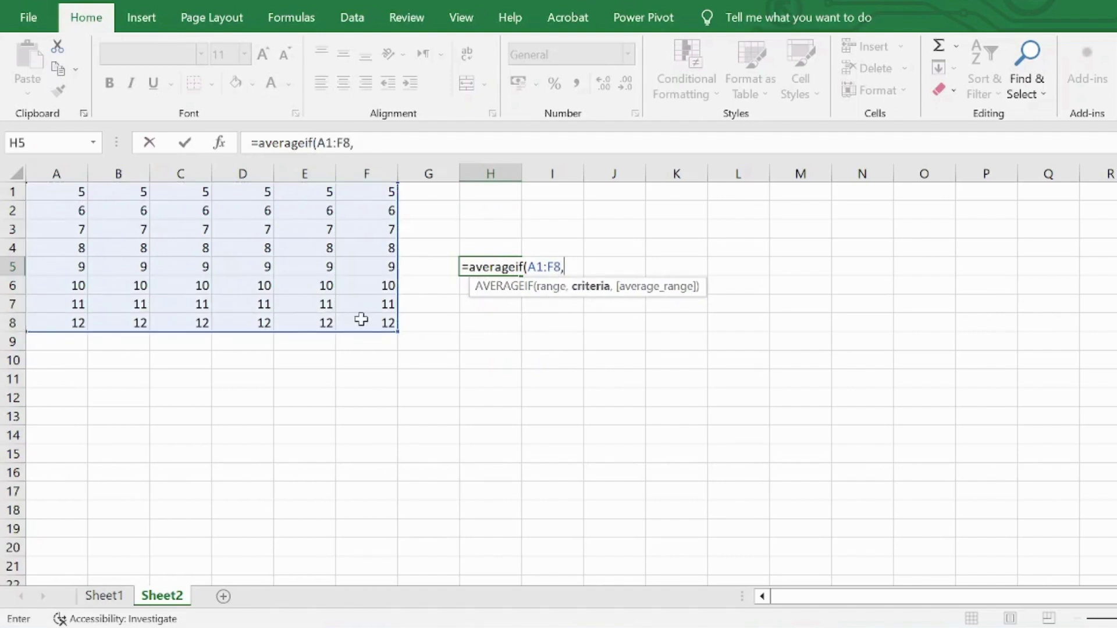
text(")
key(BackSpace)
text(">7"))
key(ctrl+Return)
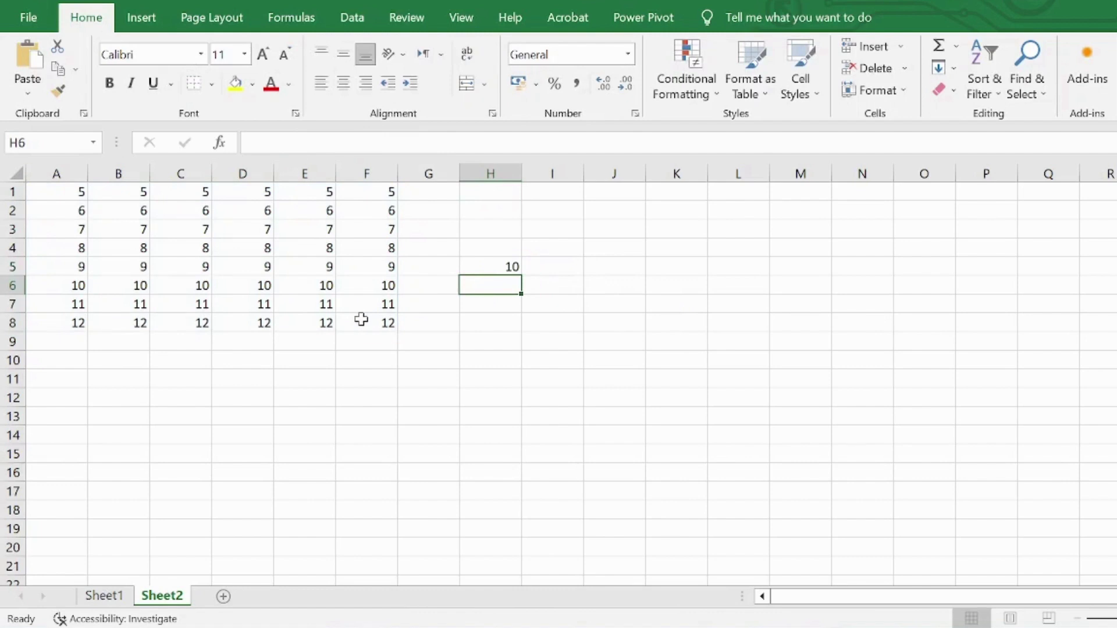
Enter an AVERAGE formula in H6 over only the range A4:F8
text(=ava)
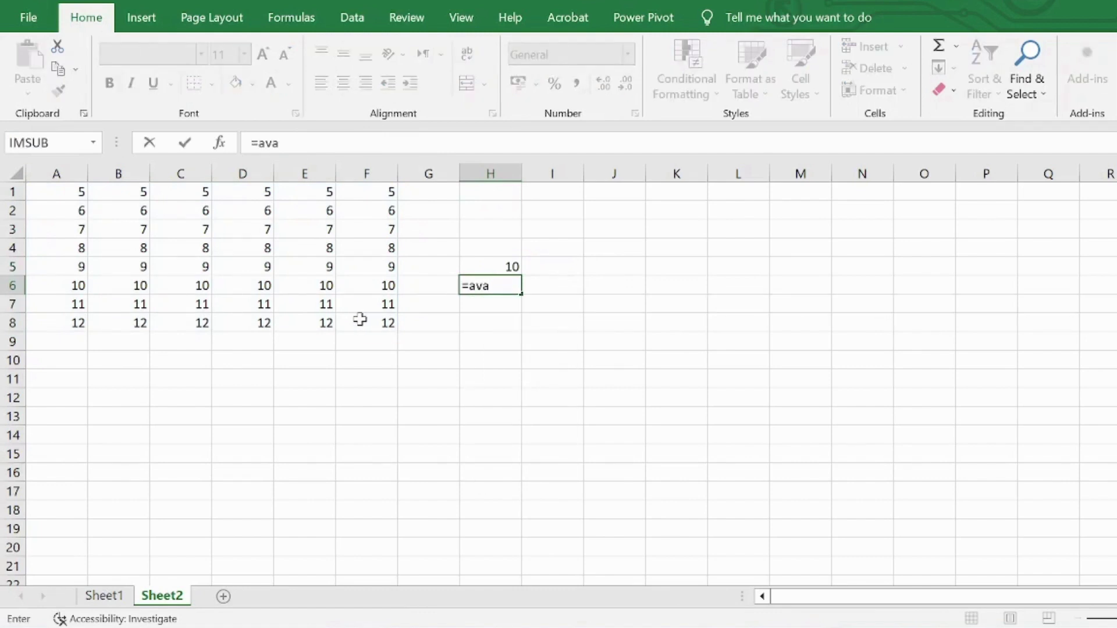
key(BackSpace)
text(erge)
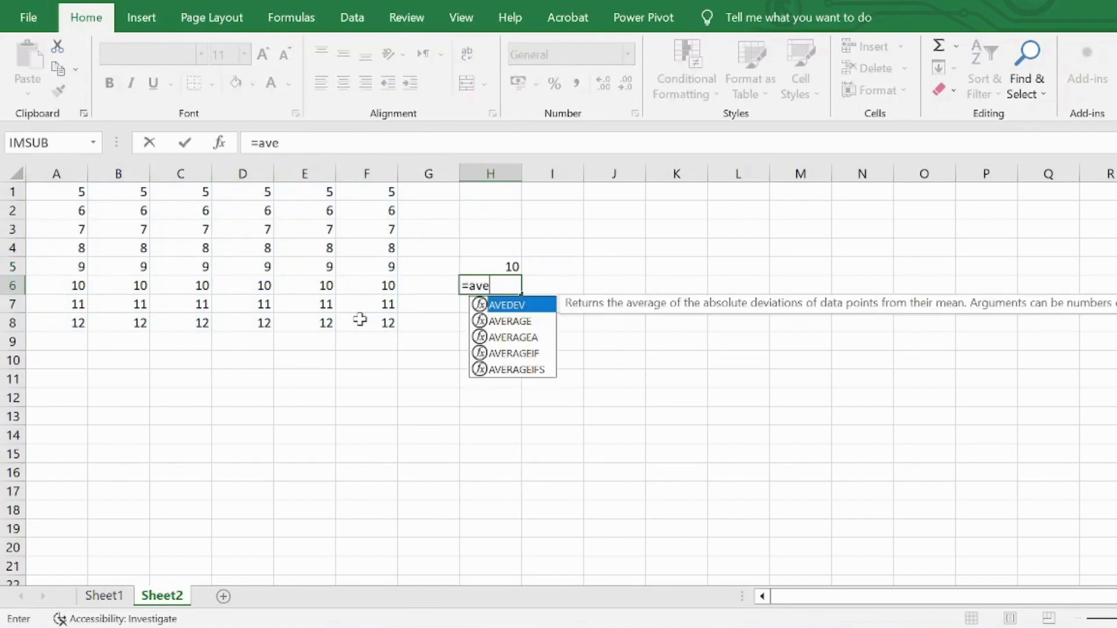
key(BackSpace)
key(BackSpace)
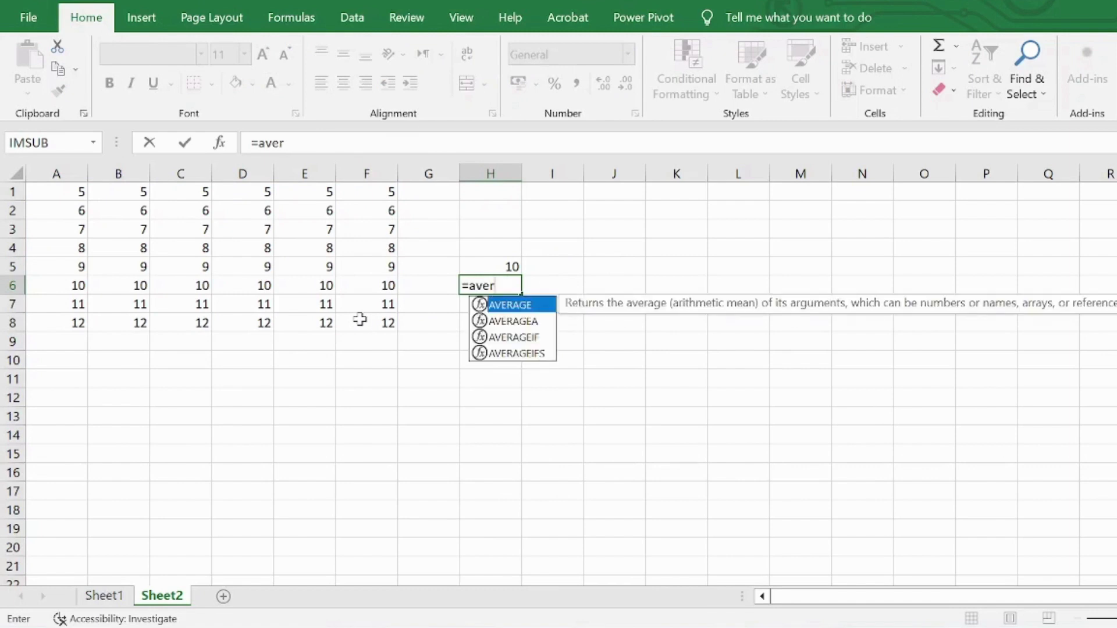
text(age()
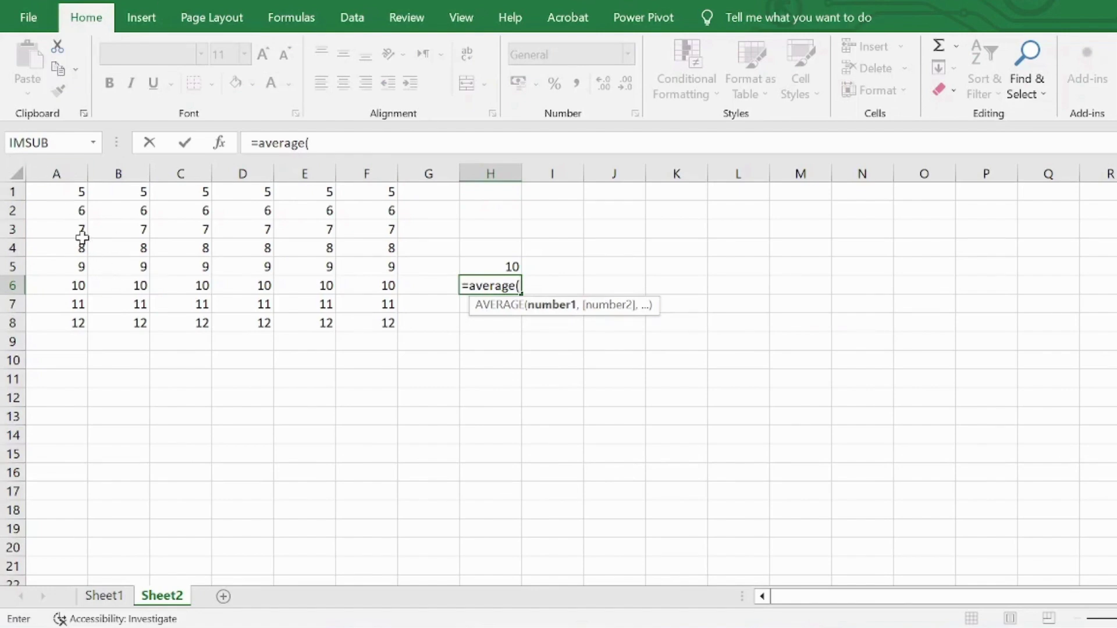
drag(60, 249, 371, 321)
text())
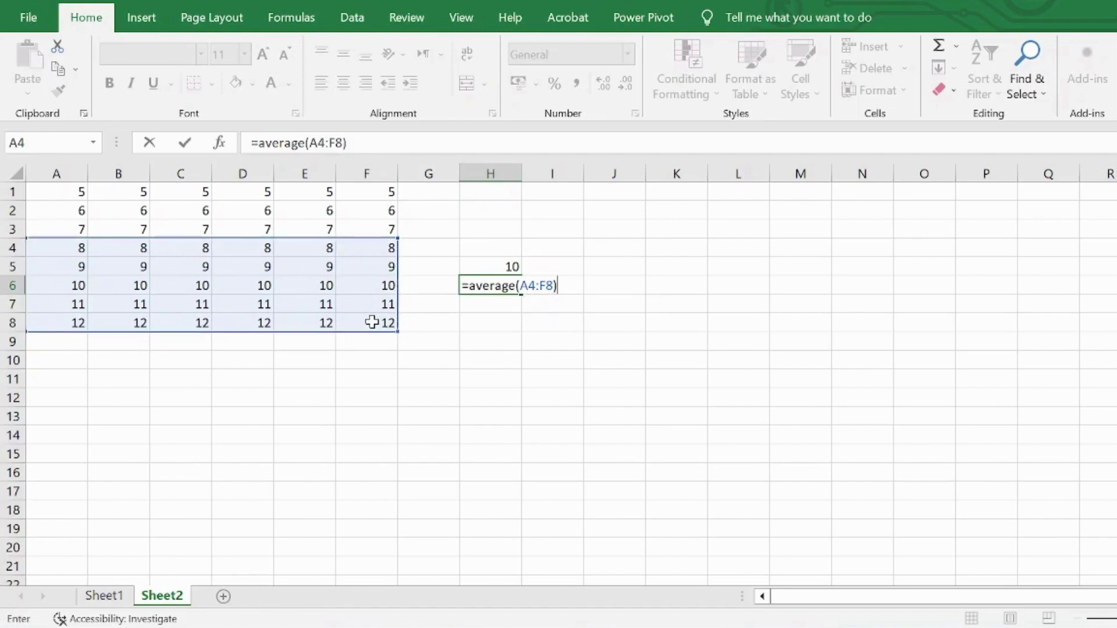
key(Return)
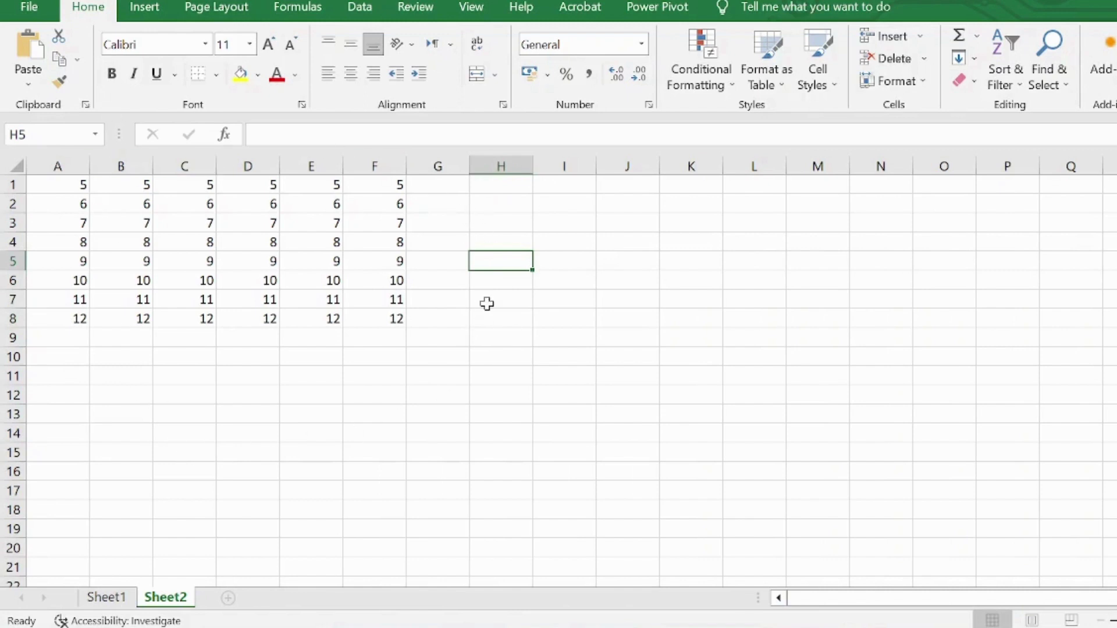
Enter a MEDIAN formula in H5 for the range A1:F8
text(=)
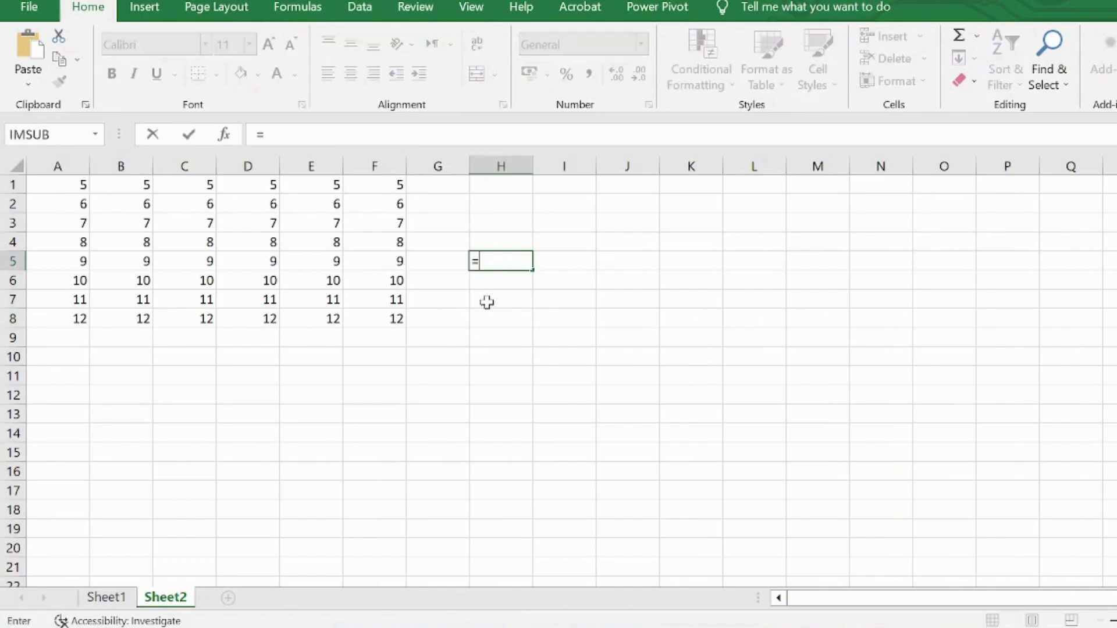
text(med)
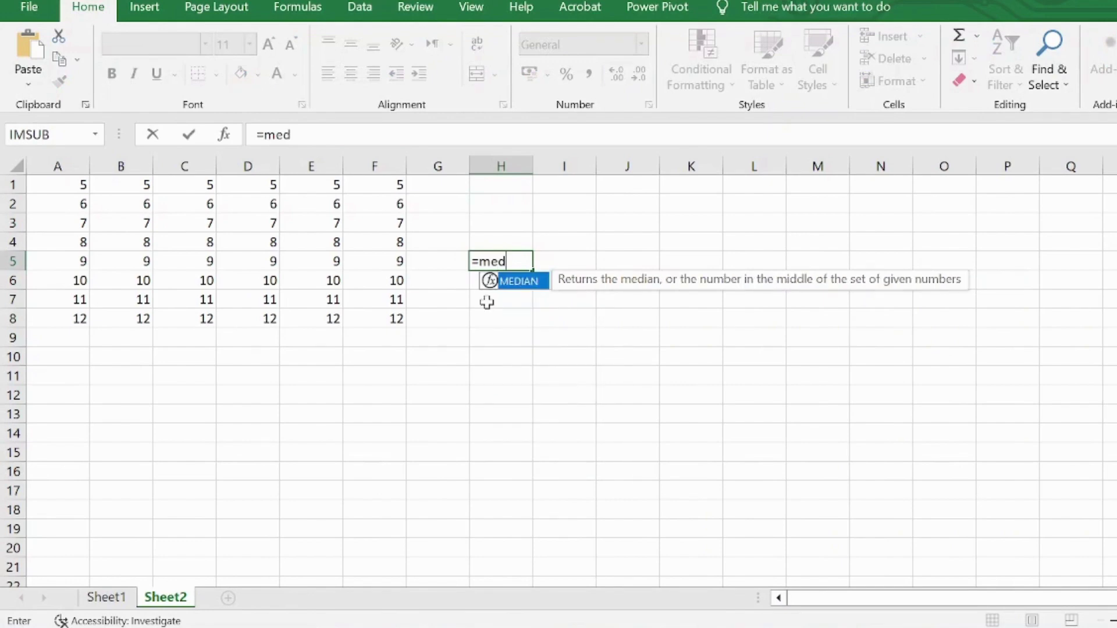
text(ian()
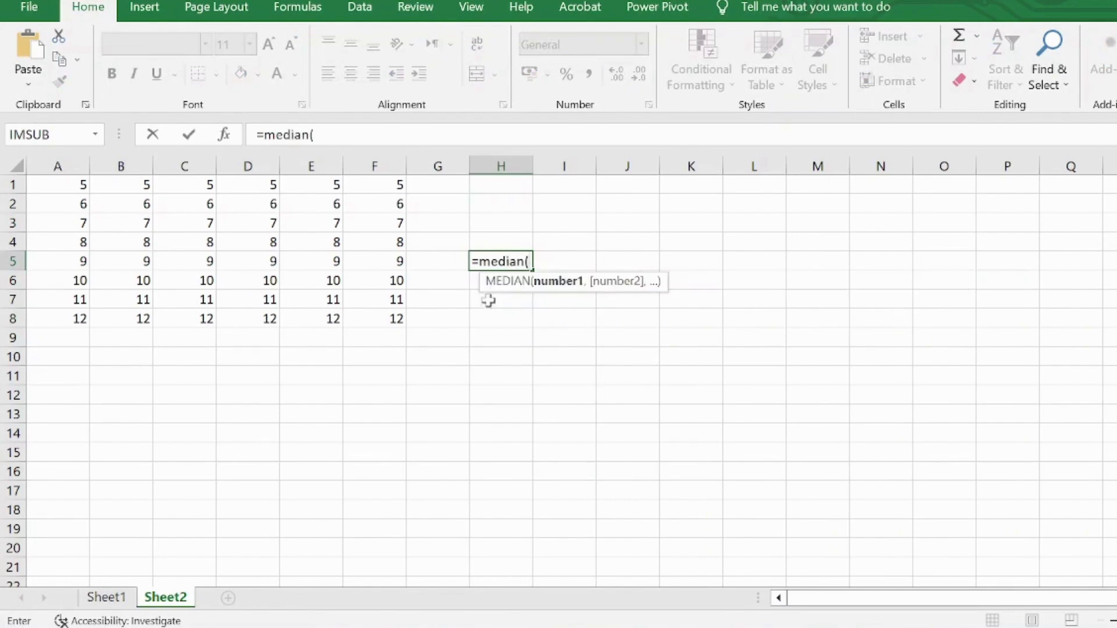
drag(67, 182, 374, 315)
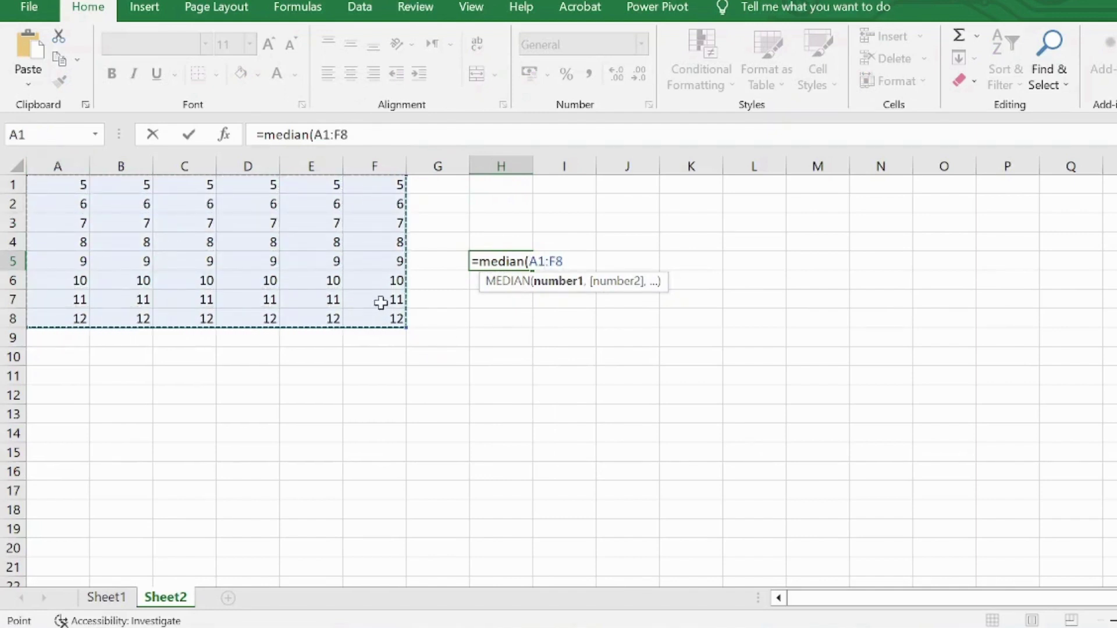
text())
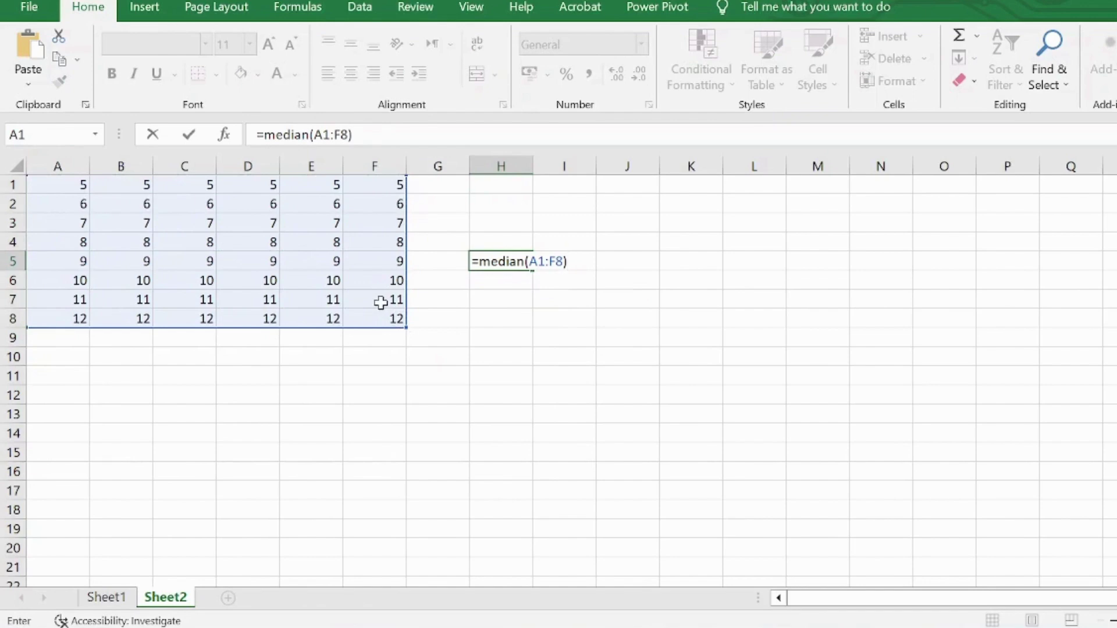
key(Return)
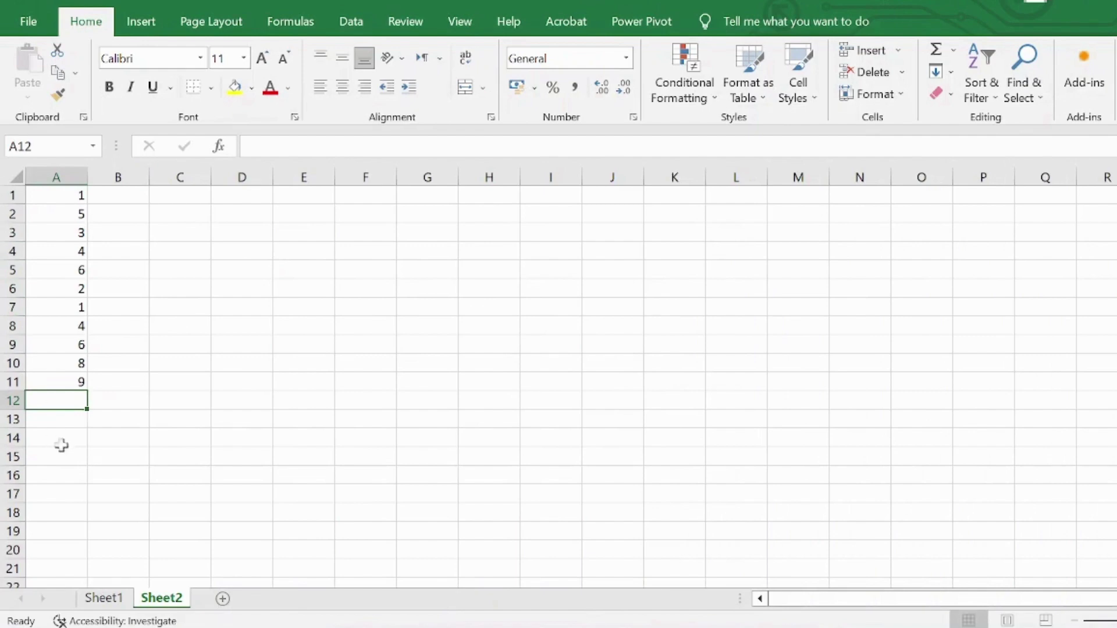
Enter a MODE formula in C3 for the values in A1:A11
click(168, 234)
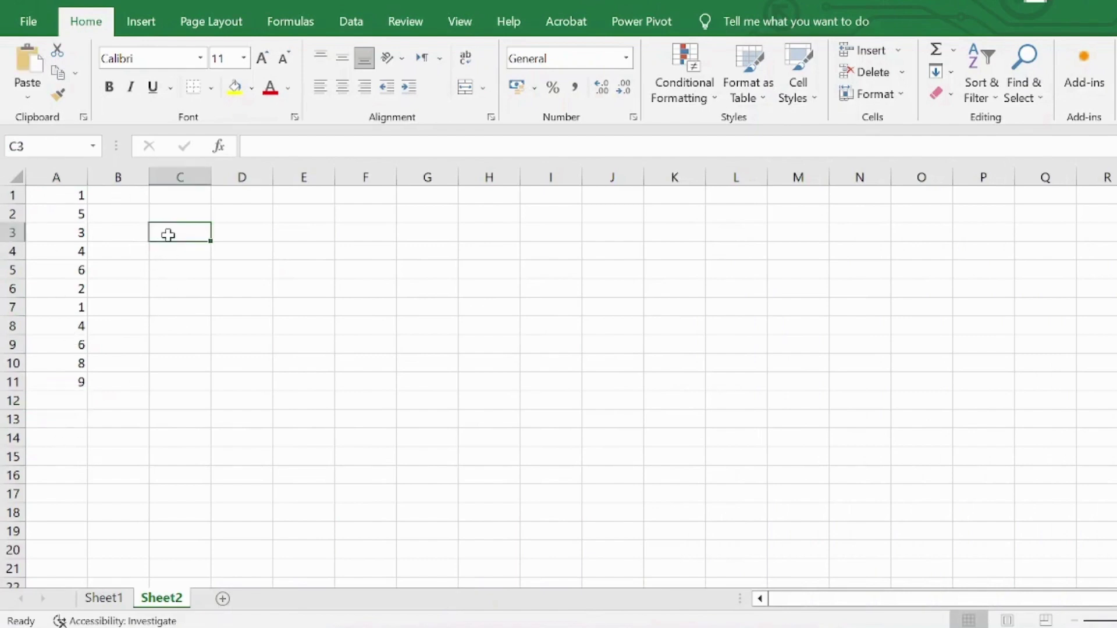
text(=m)
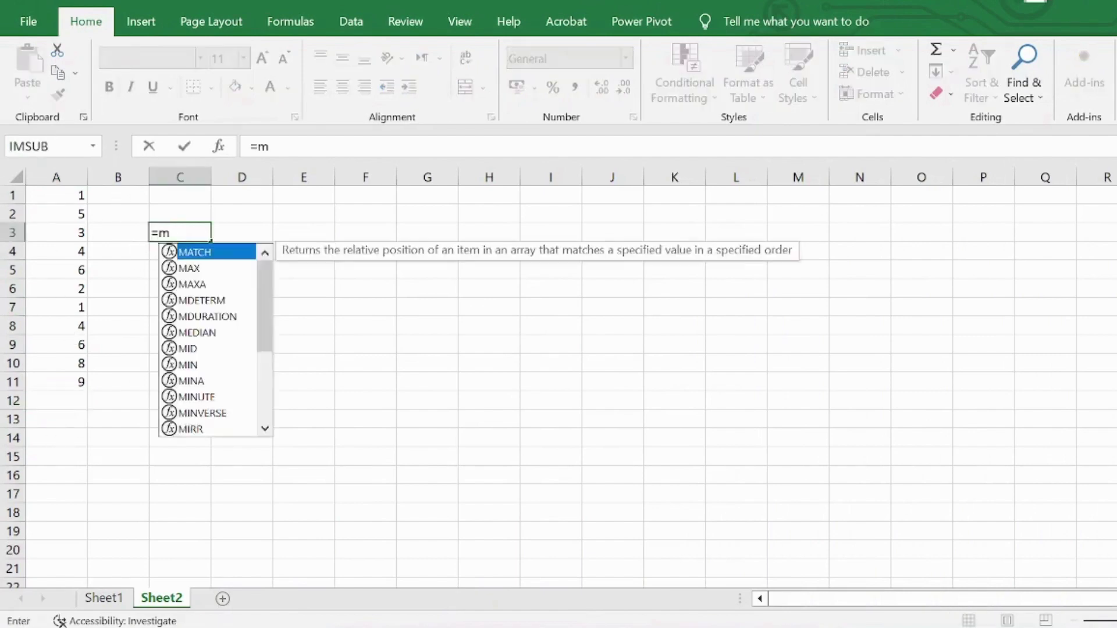
text(ode)
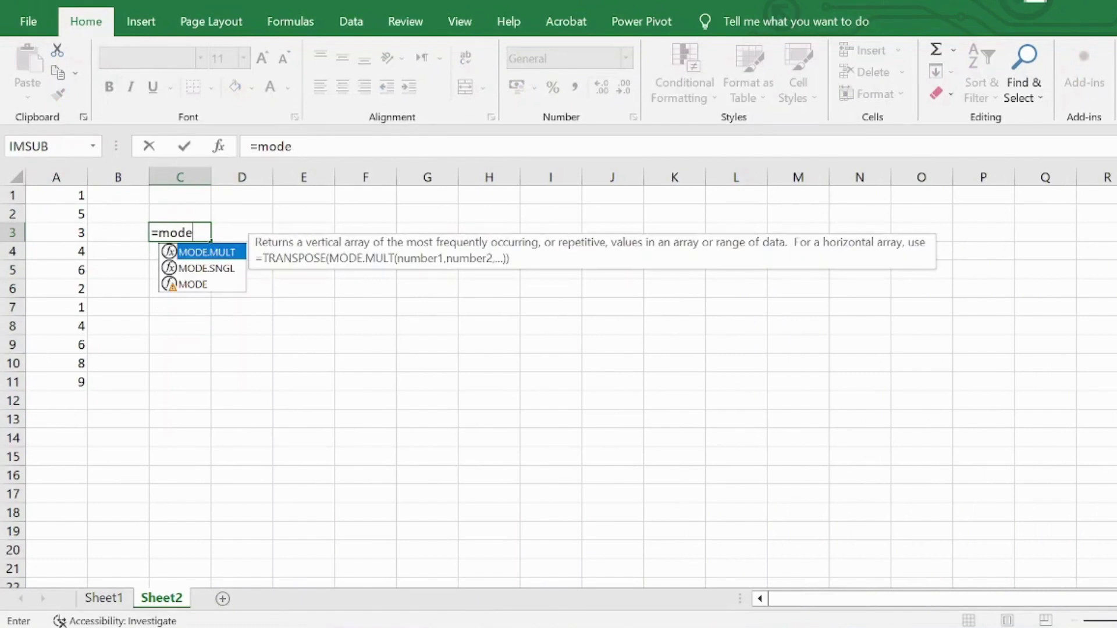
text(()
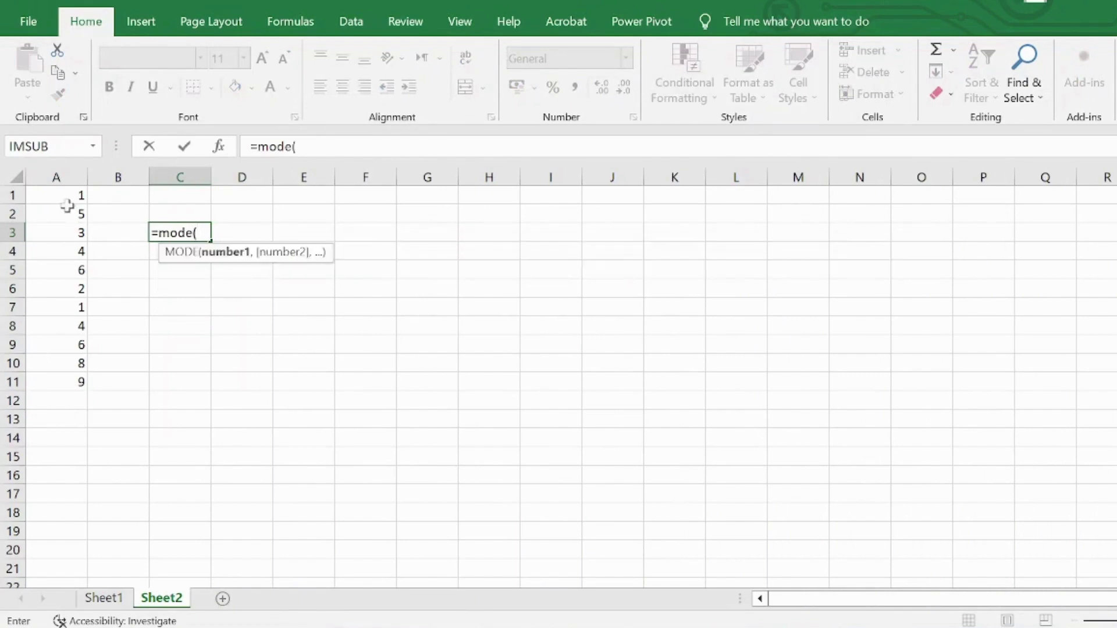
drag(64, 195, 79, 378)
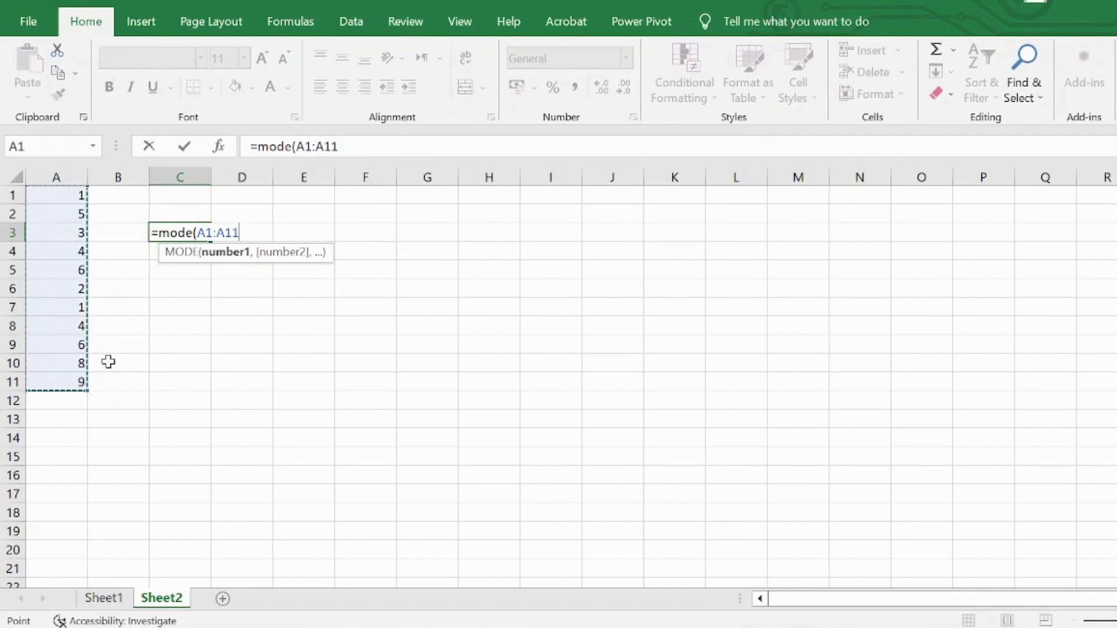
text())
key(Return)
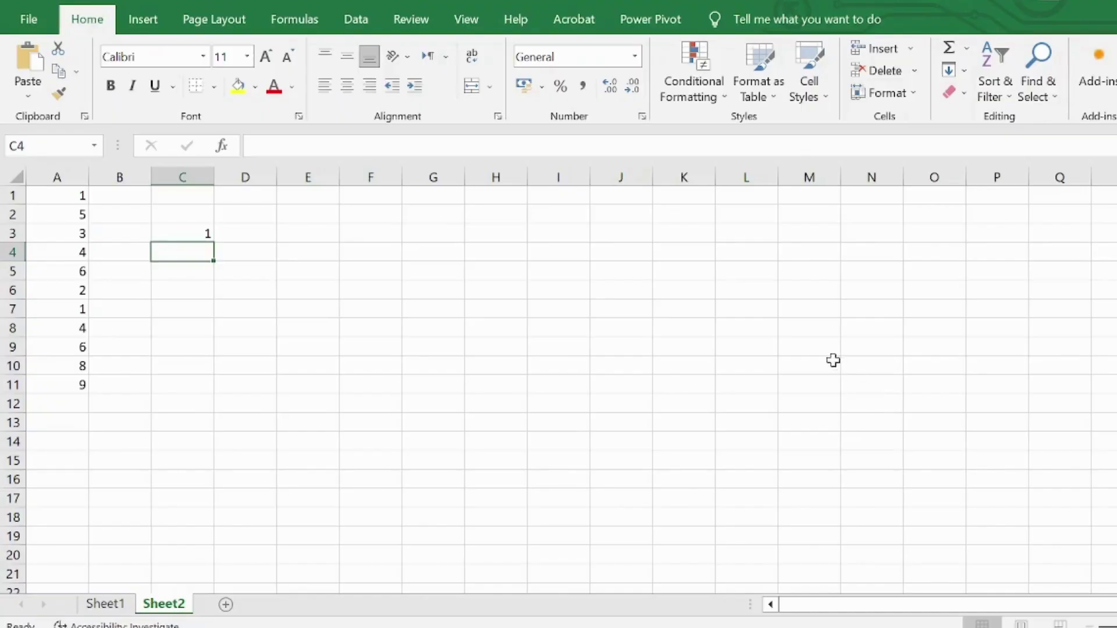
Enter a RAND formula in C4 and fill it across the range C4:I17
text(=ran)
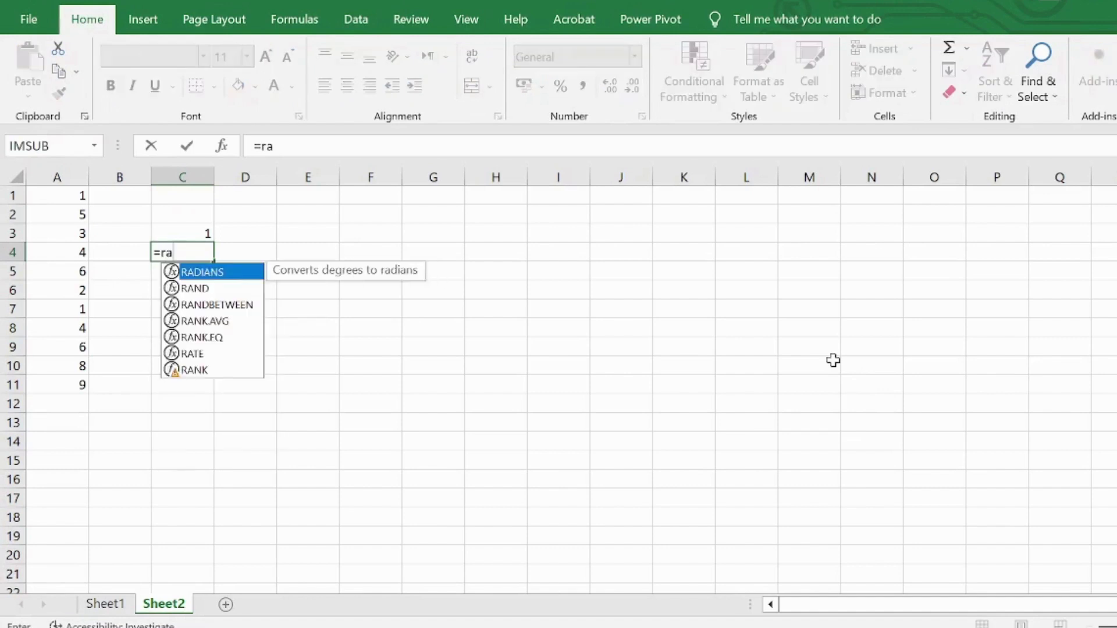
text(())
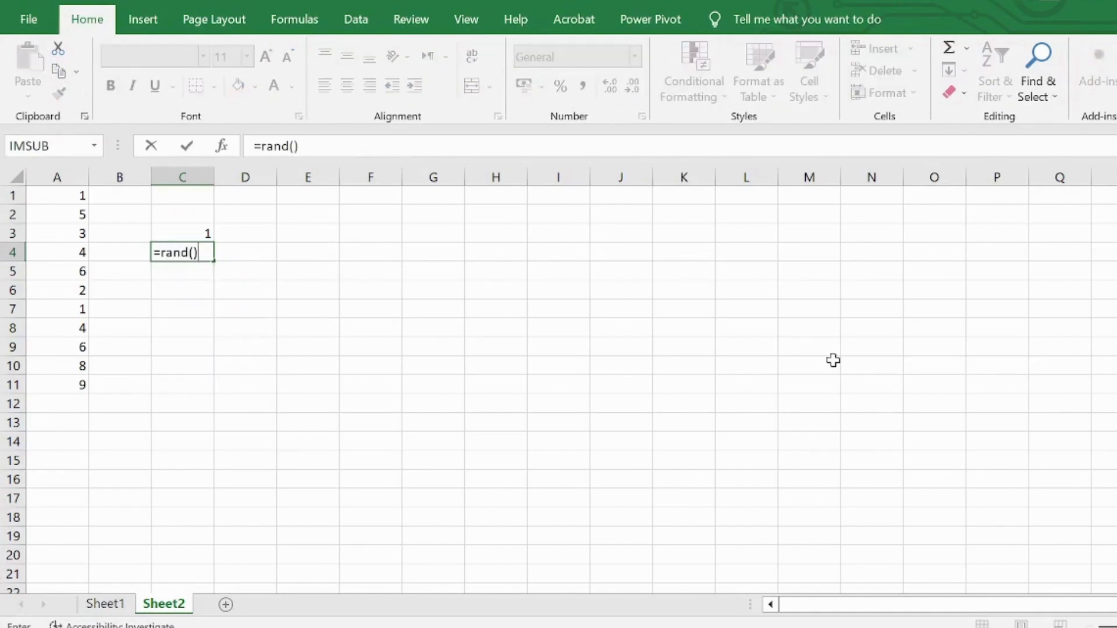
key(Return)
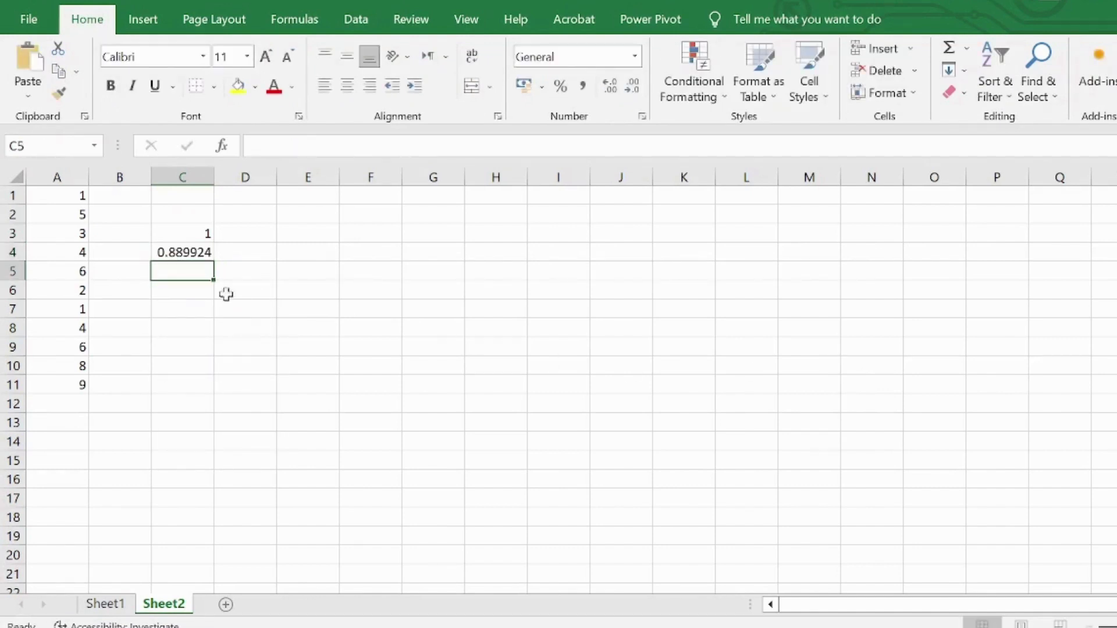
click(200, 255)
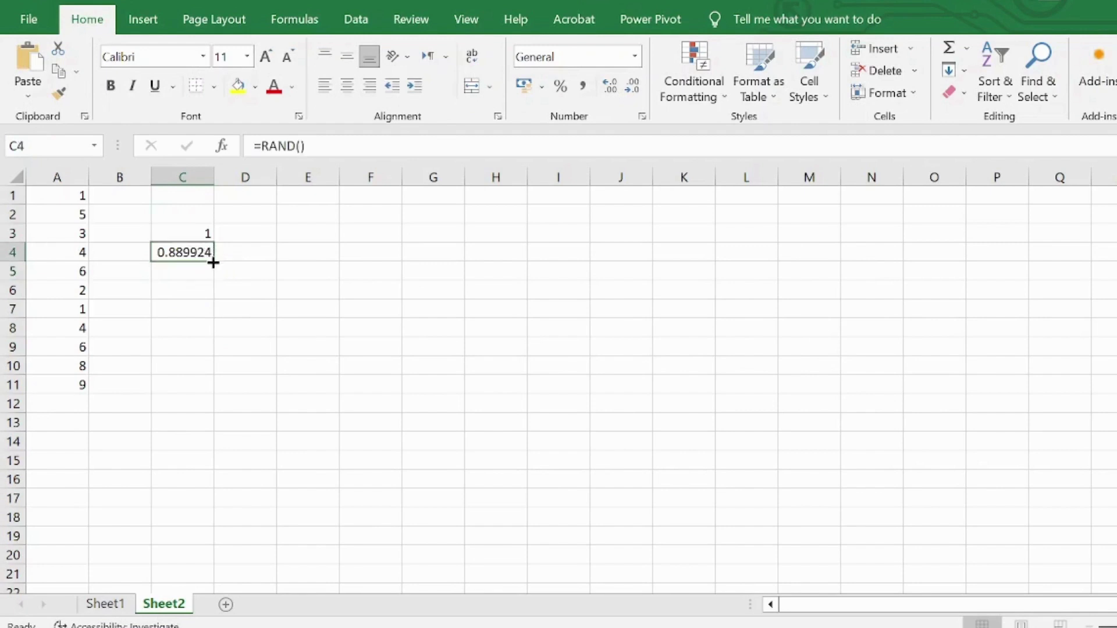
drag(212, 263, 586, 512)
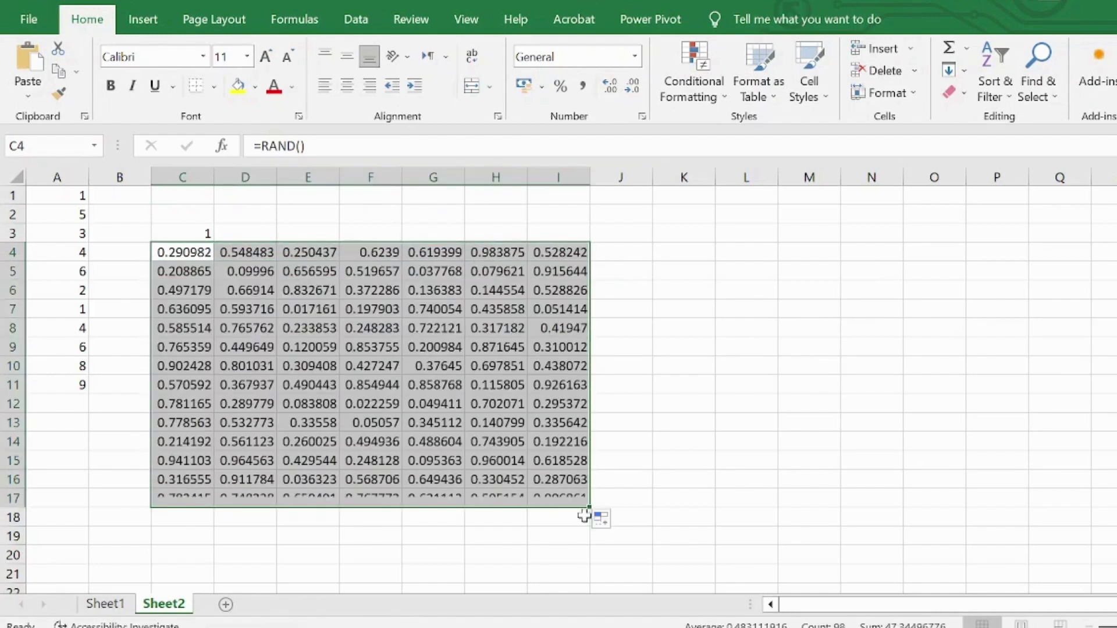
Enter a MIN formula in K8 for the random numbers in C4:I17
click(702, 333)
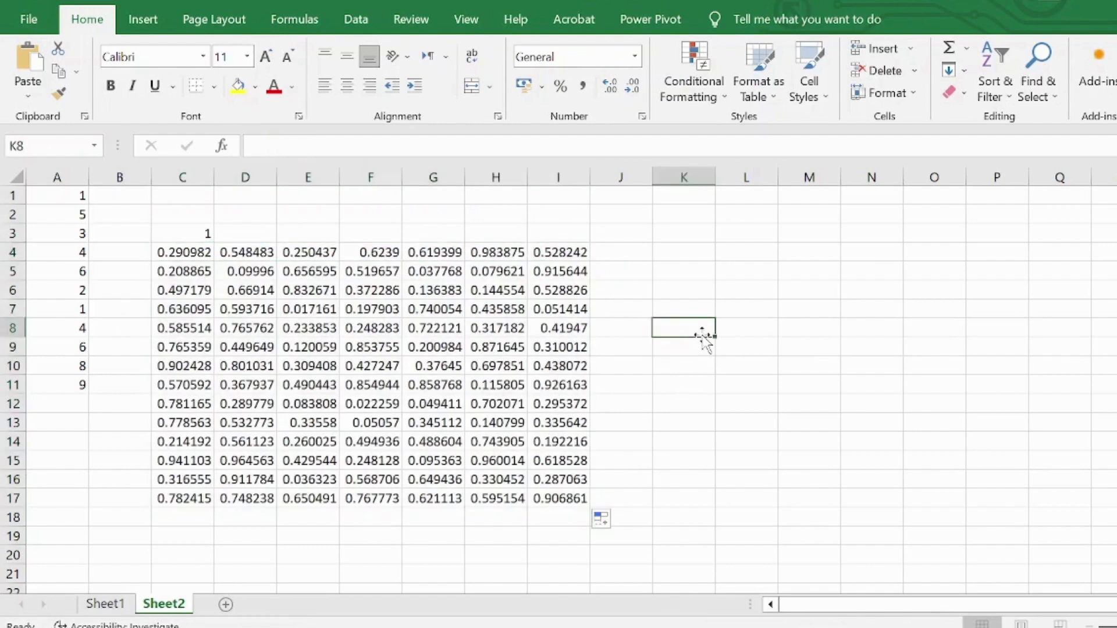
text(=)
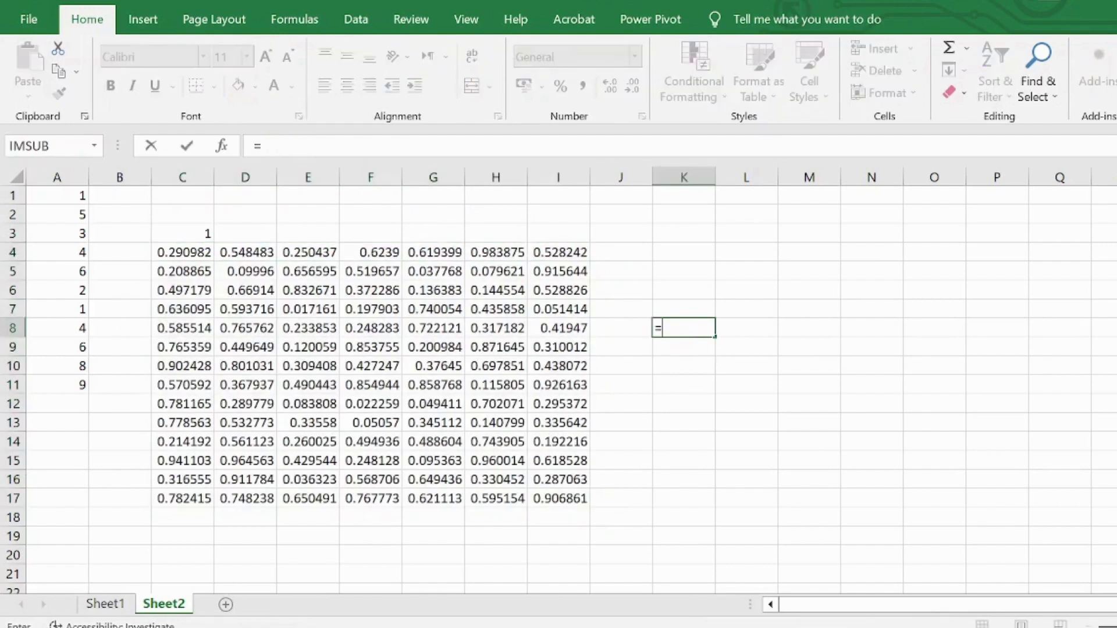
text(mi)
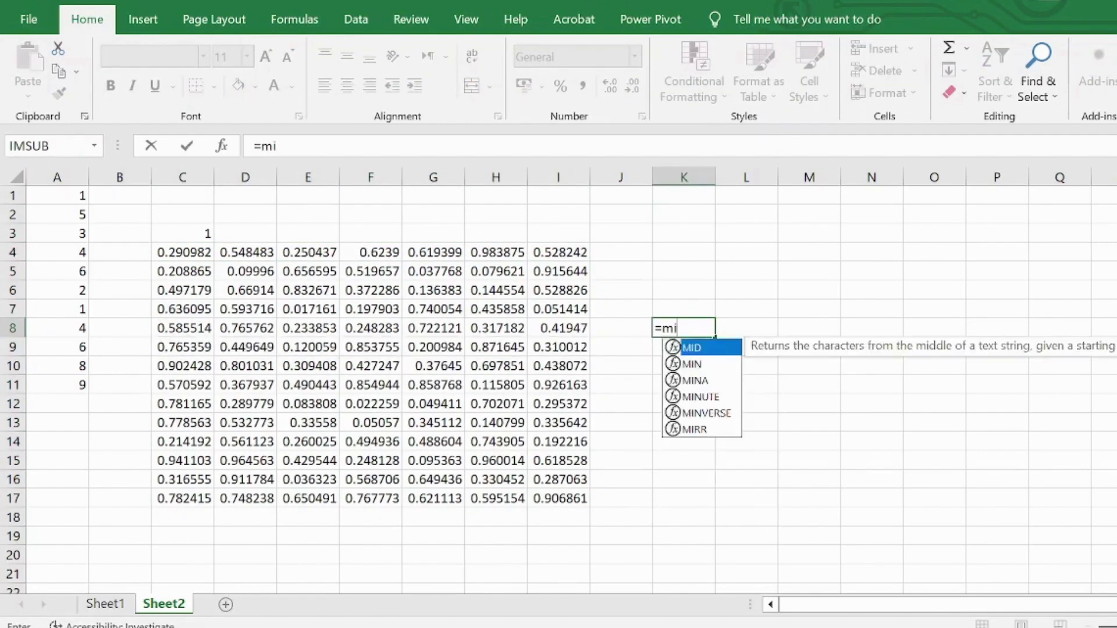
text(n()
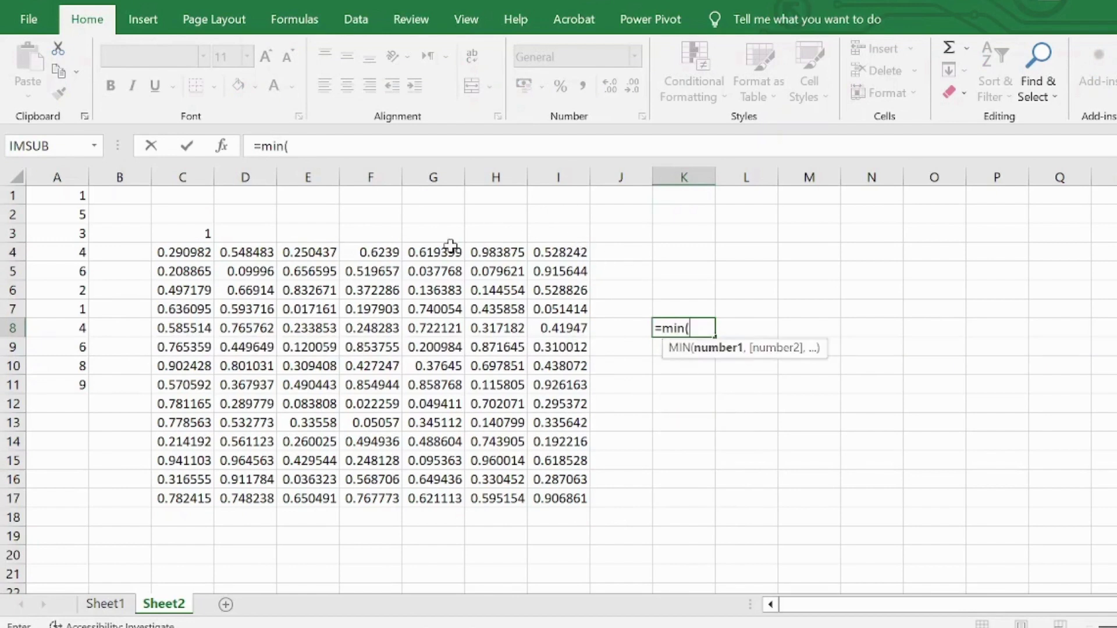
click(166, 252)
drag(292, 255, 569, 494)
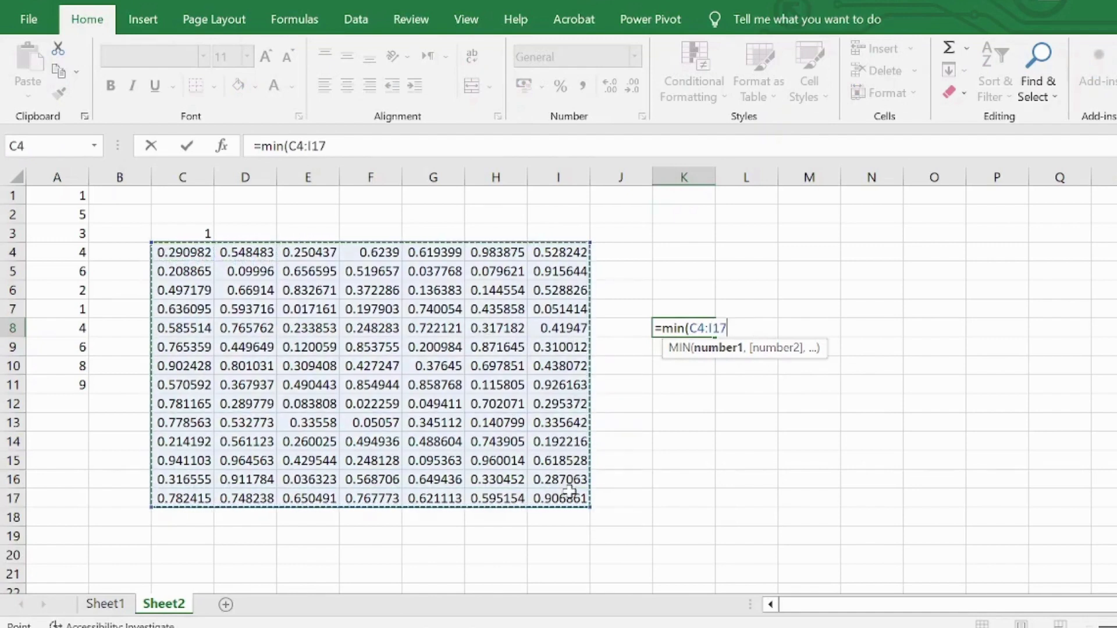
text())
key(Return)
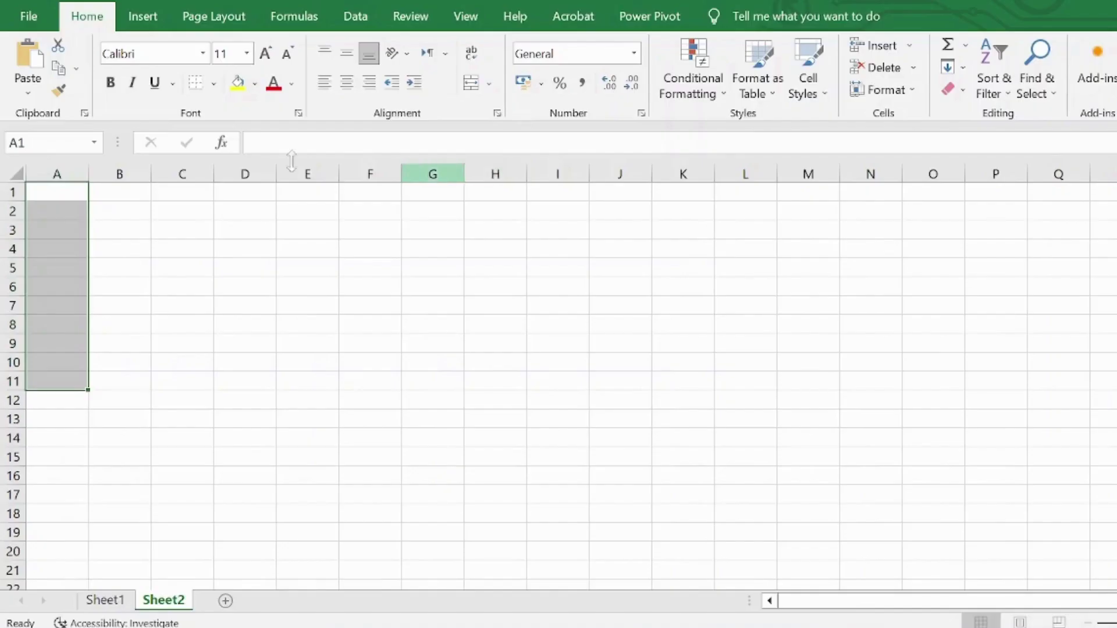
Enter a RAND formula in C3 of the emptied sheet and fill it across the range C3:I11
click(163, 229)
text(=ra)
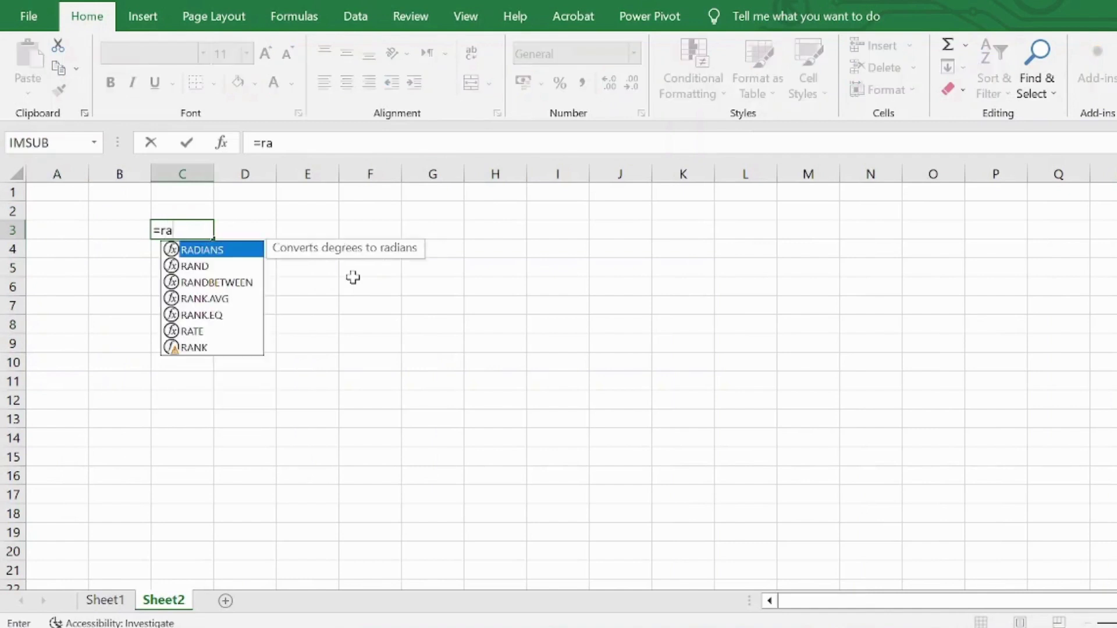
text(nd()
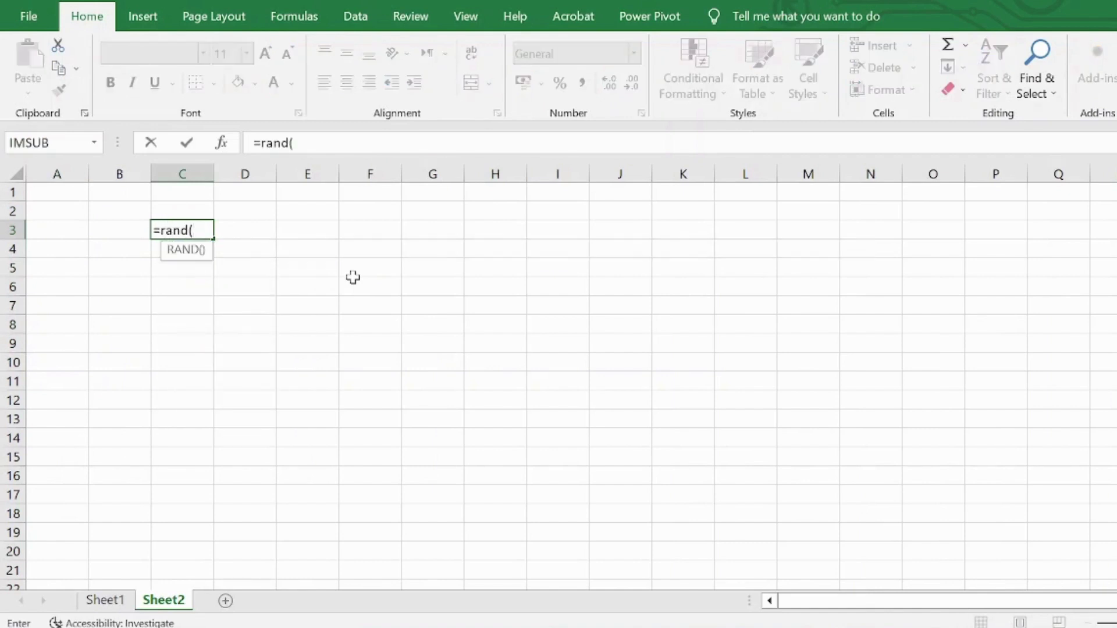
text())
key(Return)
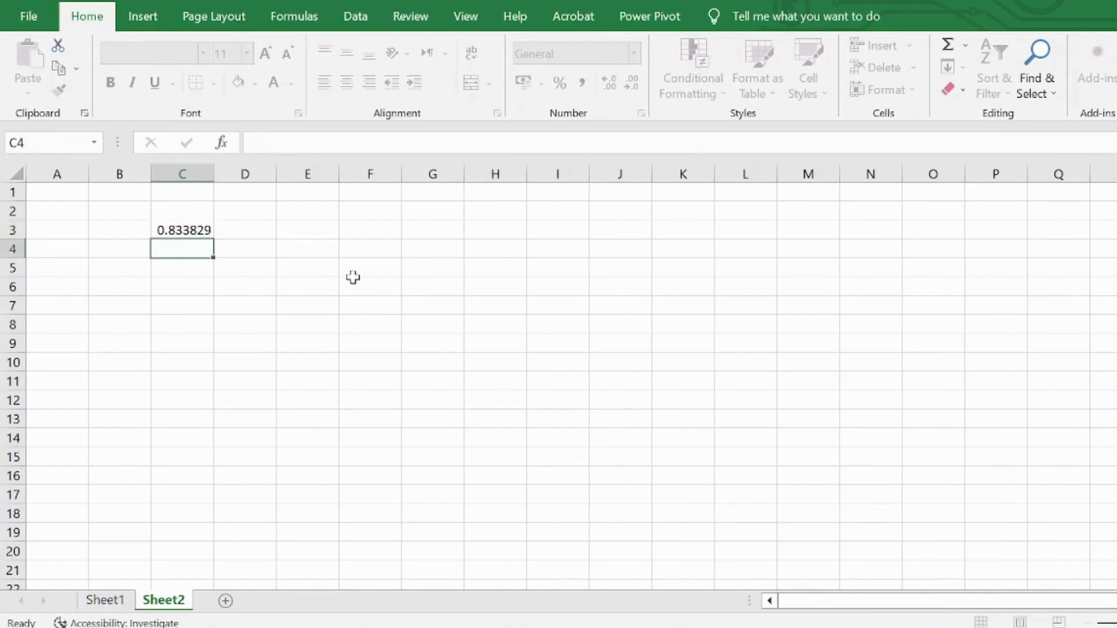
click(203, 231)
drag(215, 237, 570, 397)
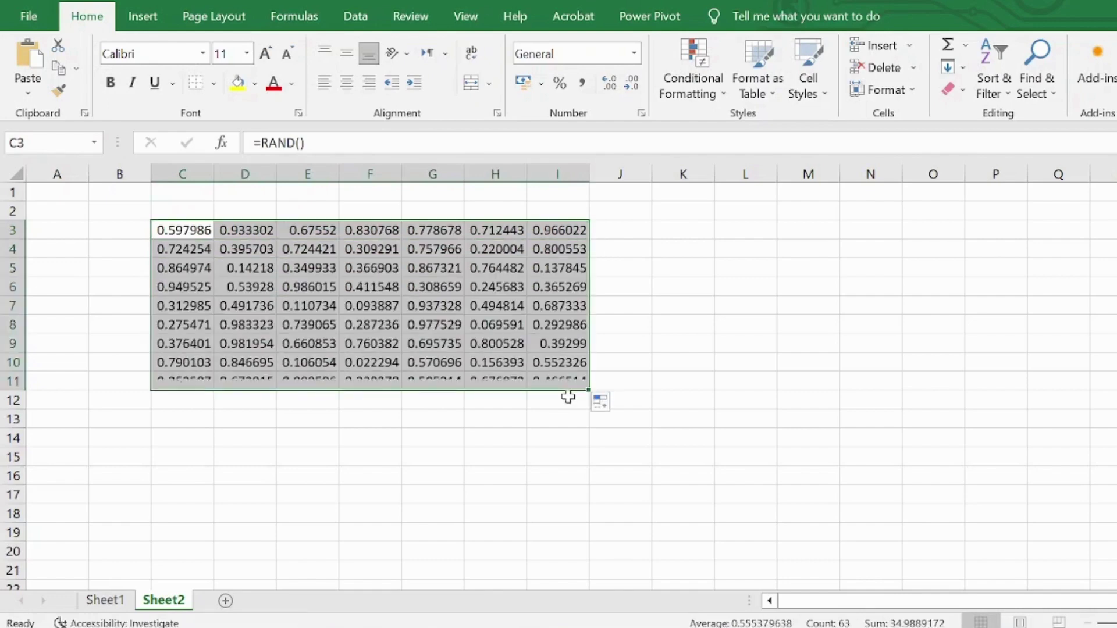
Enter a MAX formula in L8 for the random numbers in C3:I11
click(727, 322)
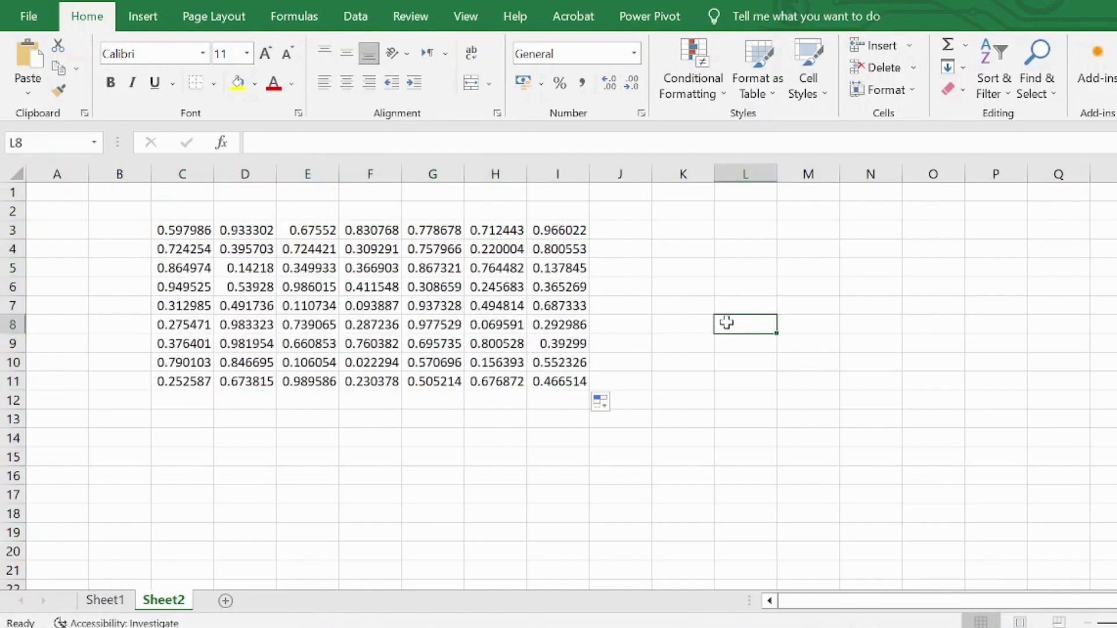
text(=ma)
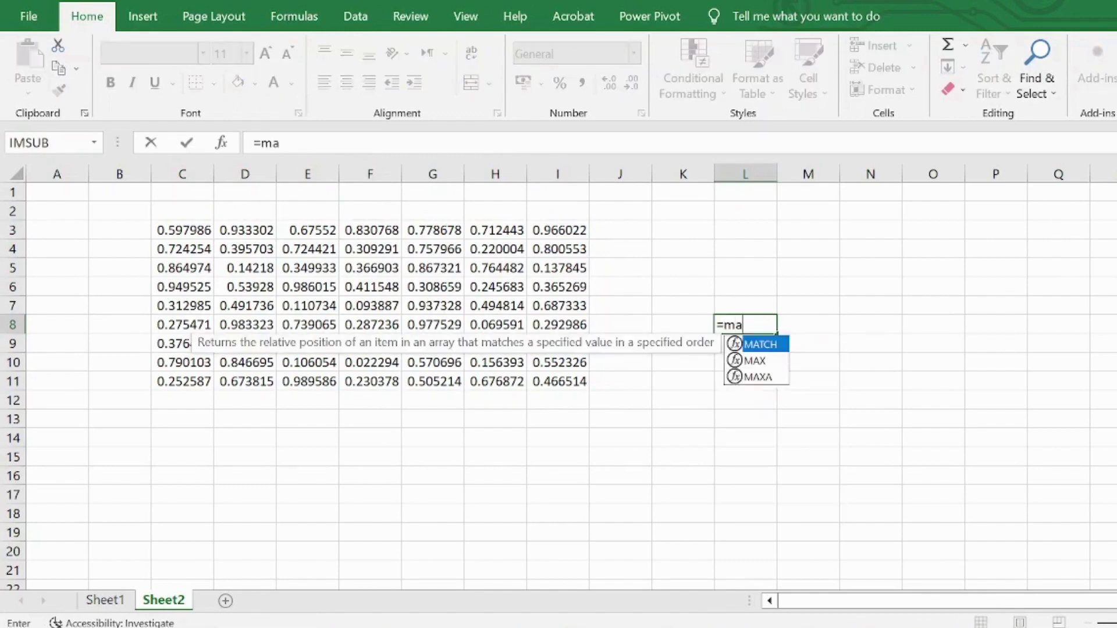
text(x()
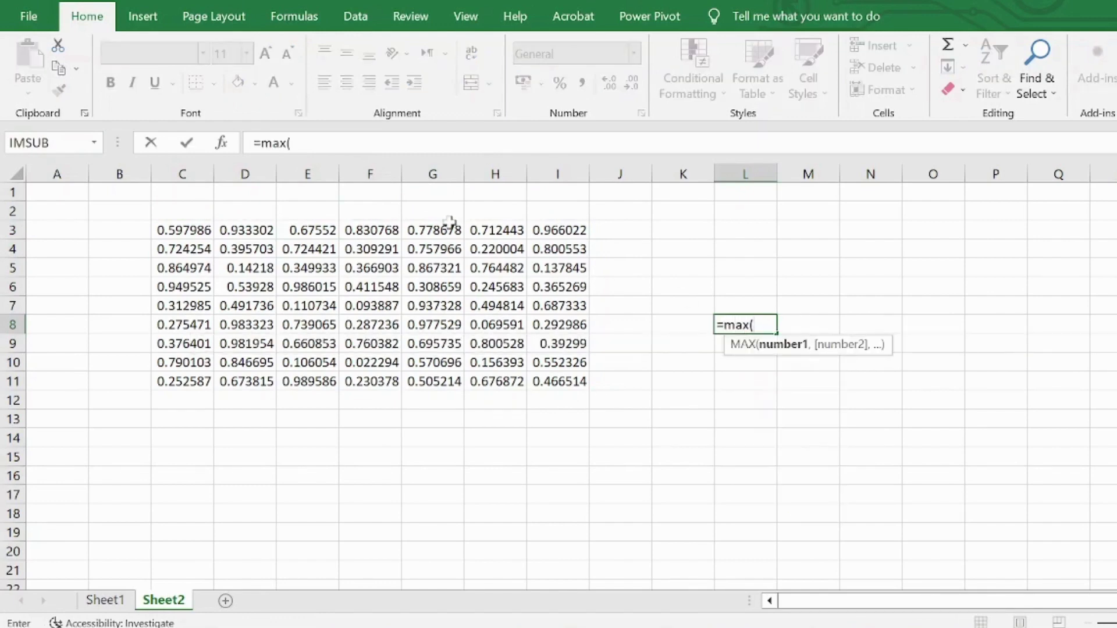
drag(163, 231, 546, 382)
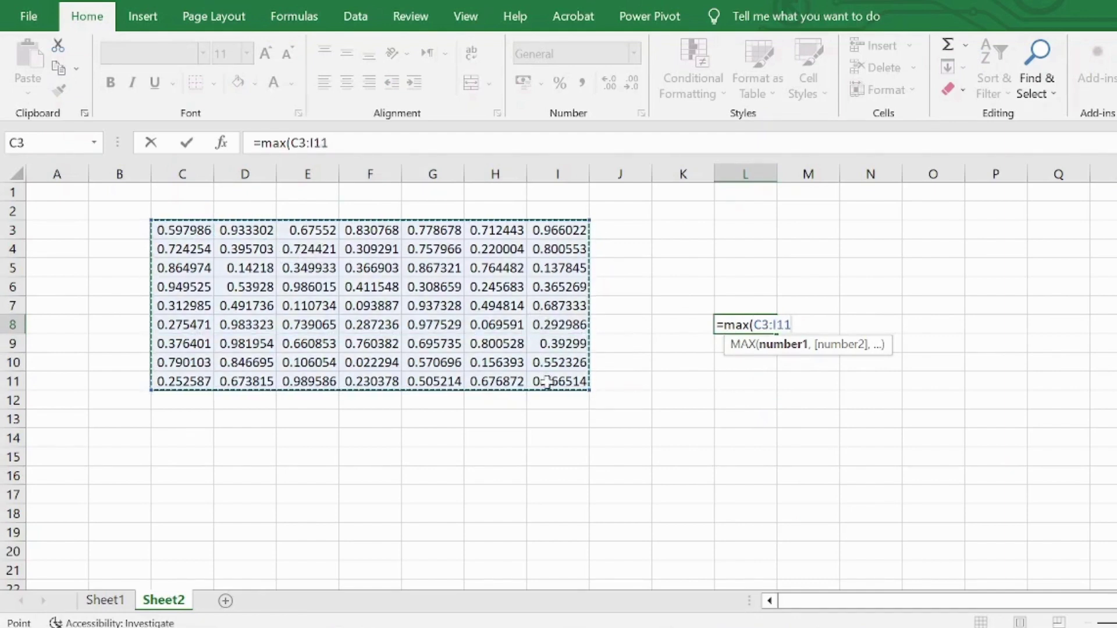
text())
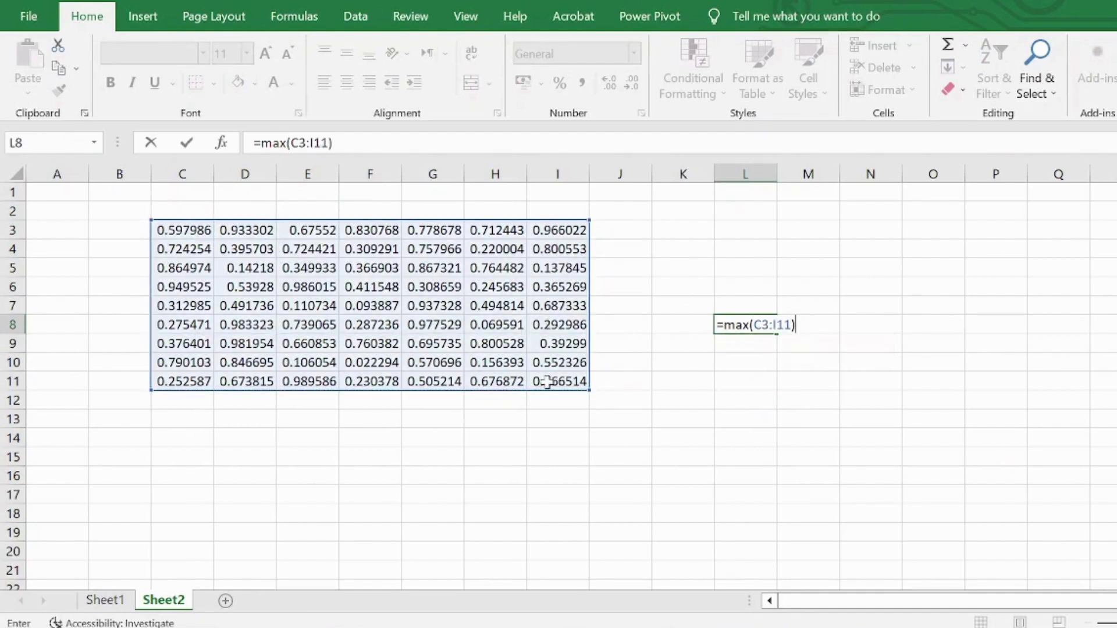
key(Return)
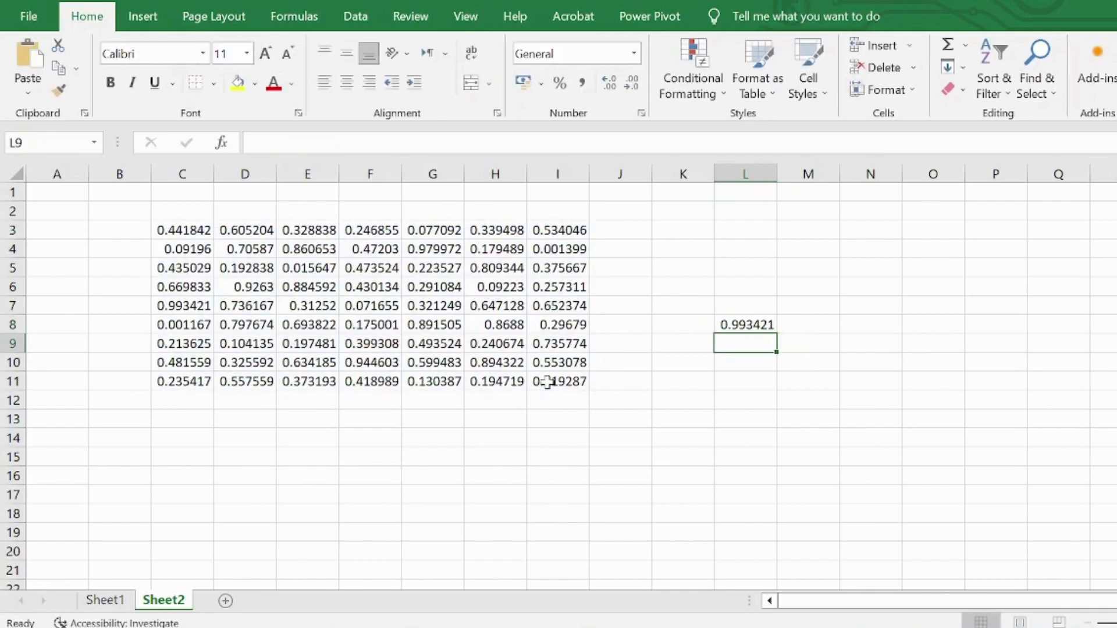